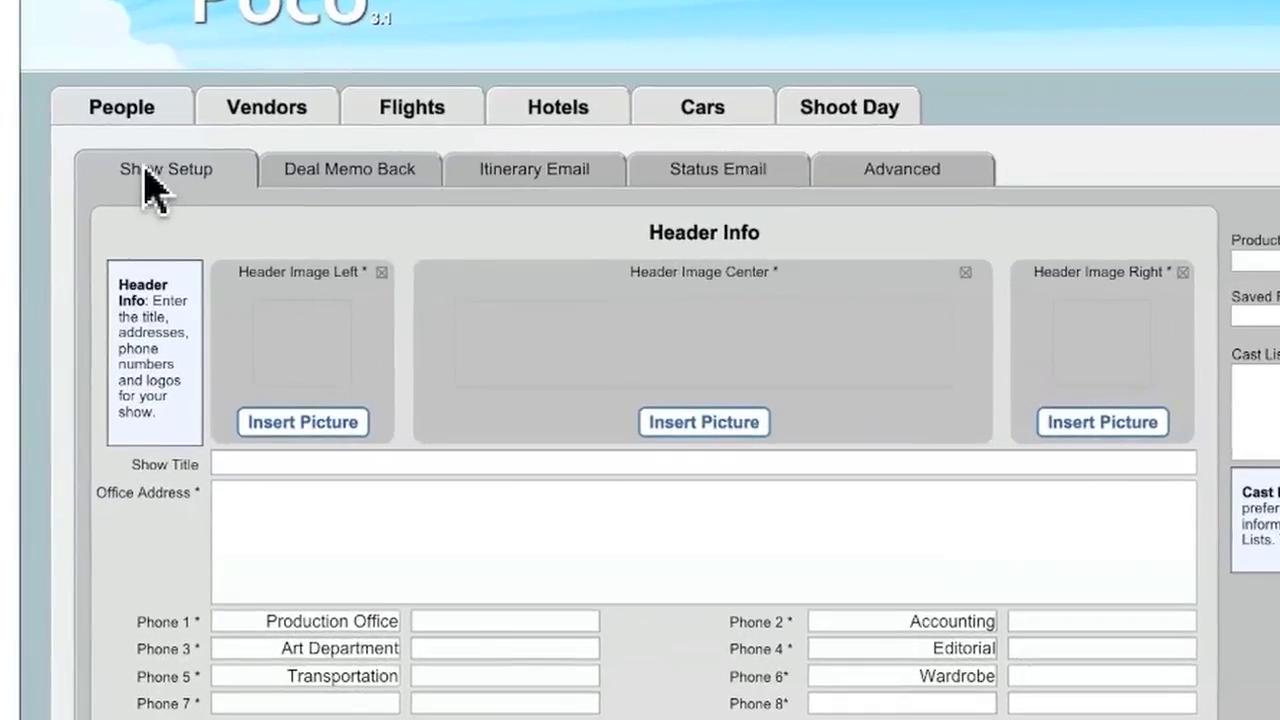
# - Look over the Deal Memo, Itinerary, Status Report and Advanced setup pages, then return to Header Info
pyautogui.click(401, 175)
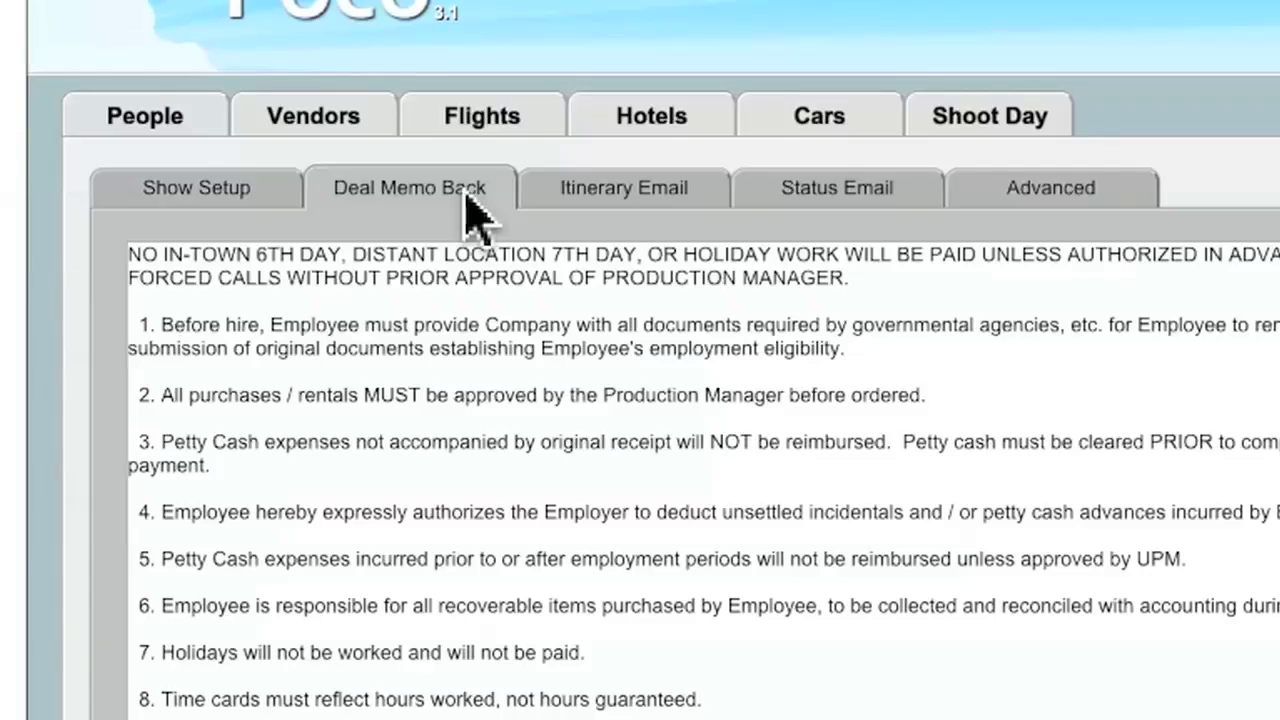
pyautogui.click(632, 196)
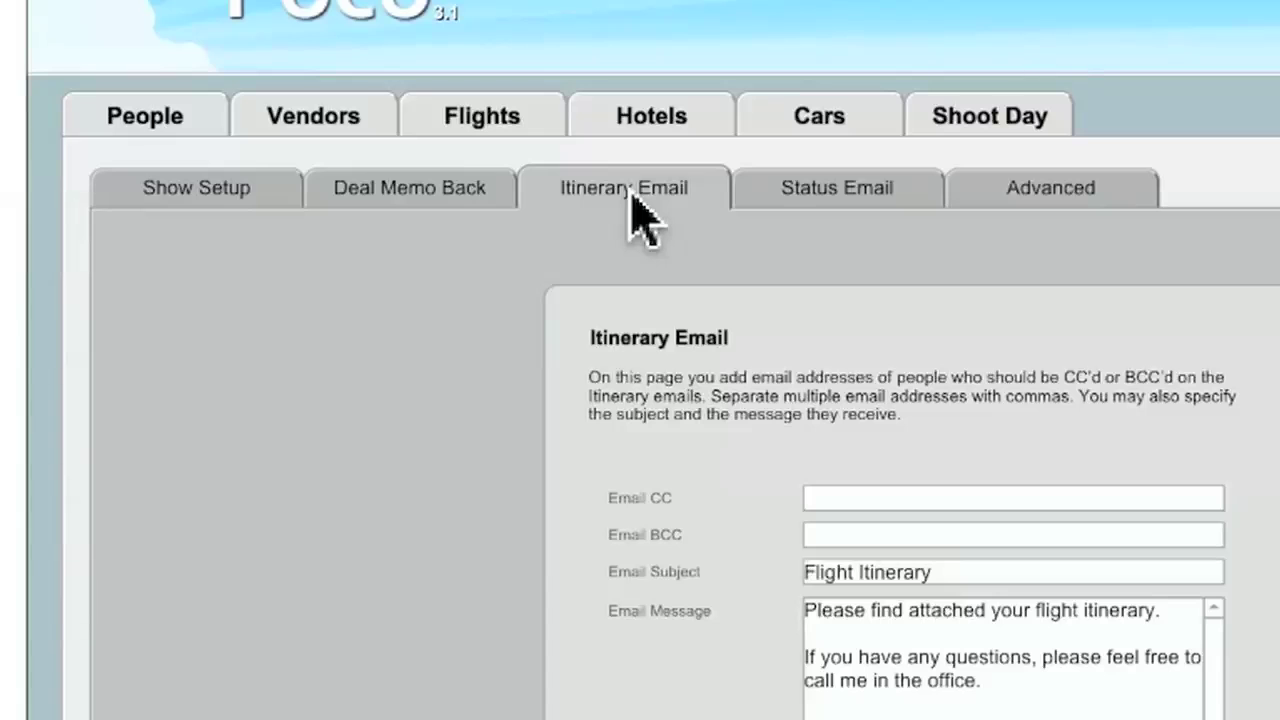
pyautogui.click(814, 212)
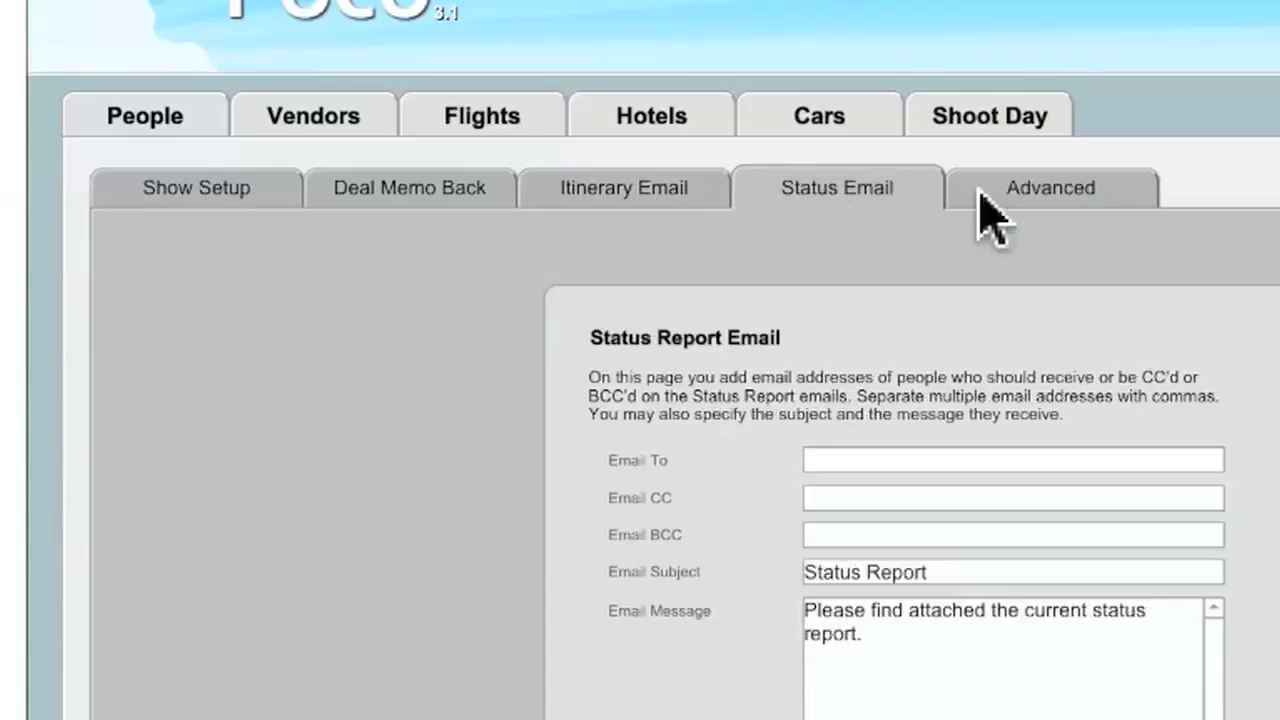
pyautogui.click(1058, 198)
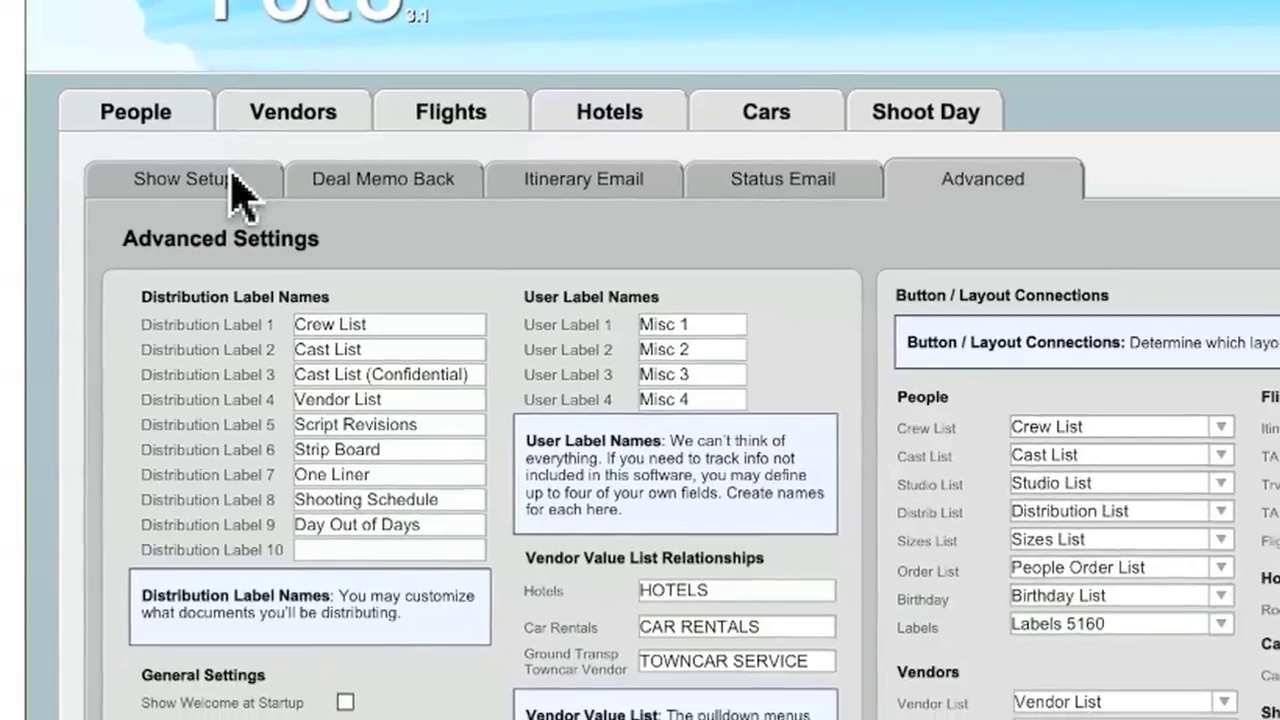
pyautogui.click(255, 199)
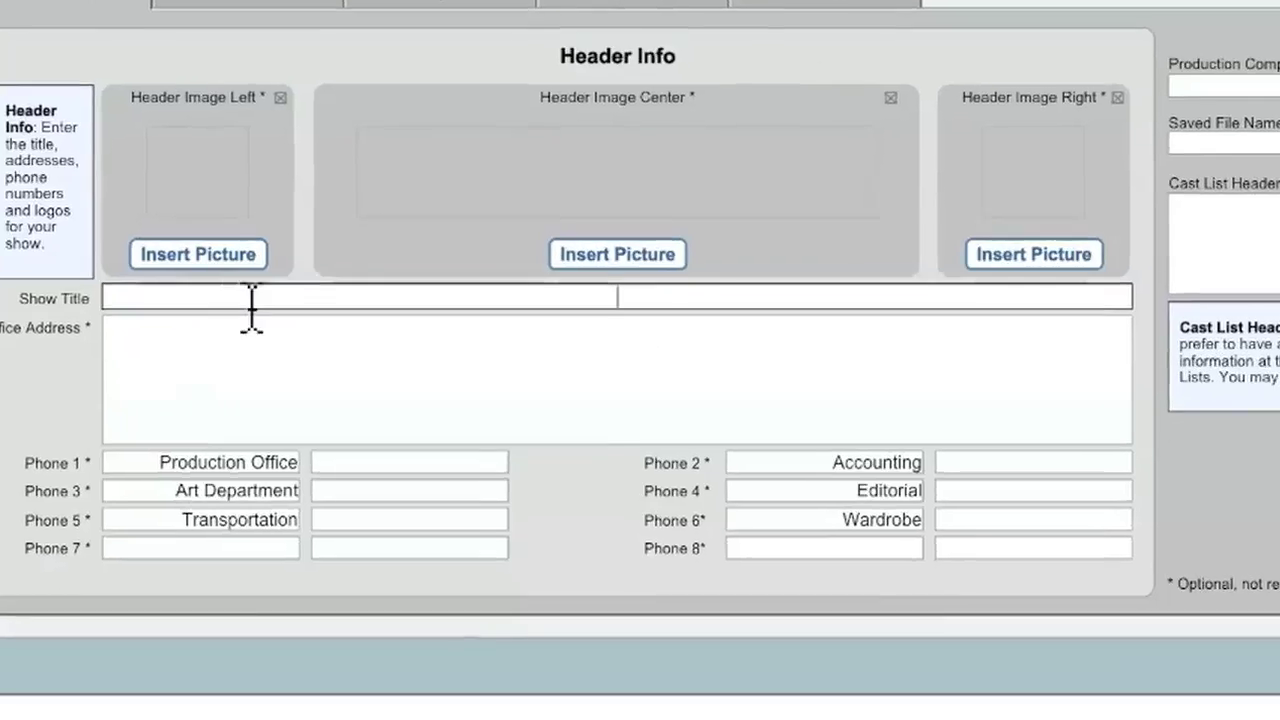
# - Title the show It's A Wonderful Life and enter the office address
pyautogui.write("It's A Wonderful Life")
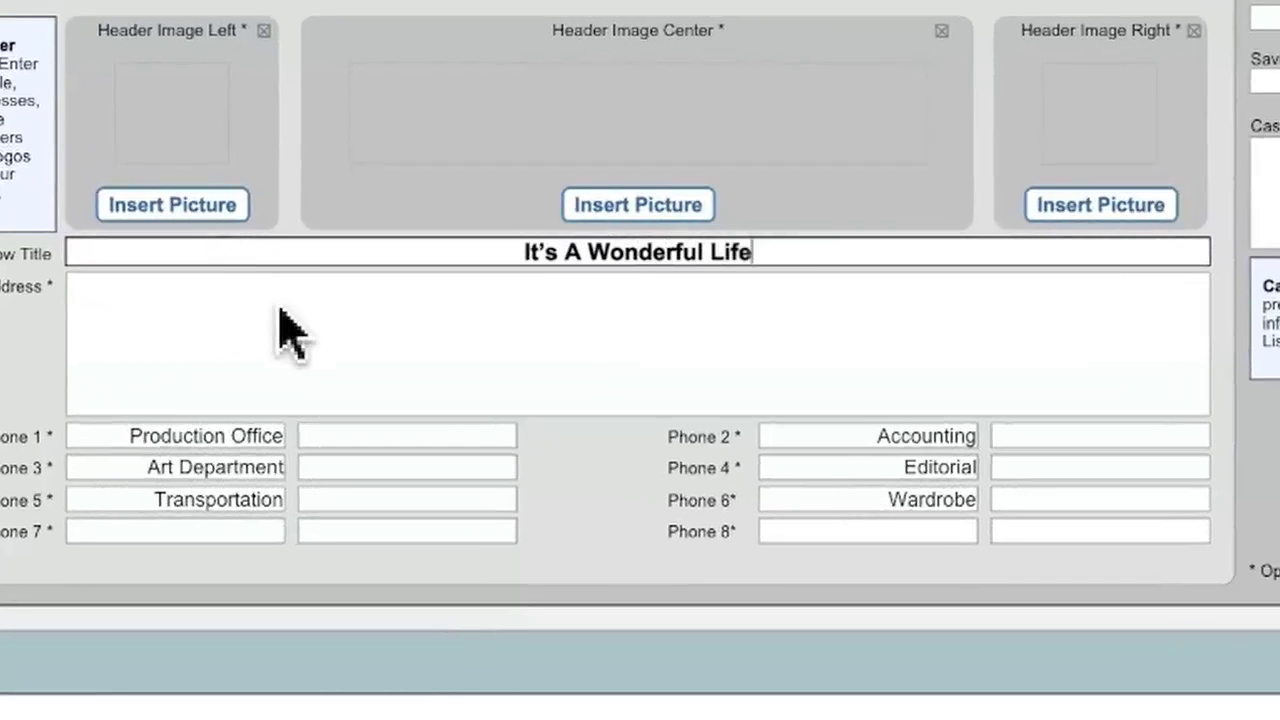
pyautogui.click(280, 322)
pyautogui.write('1234 Comp')
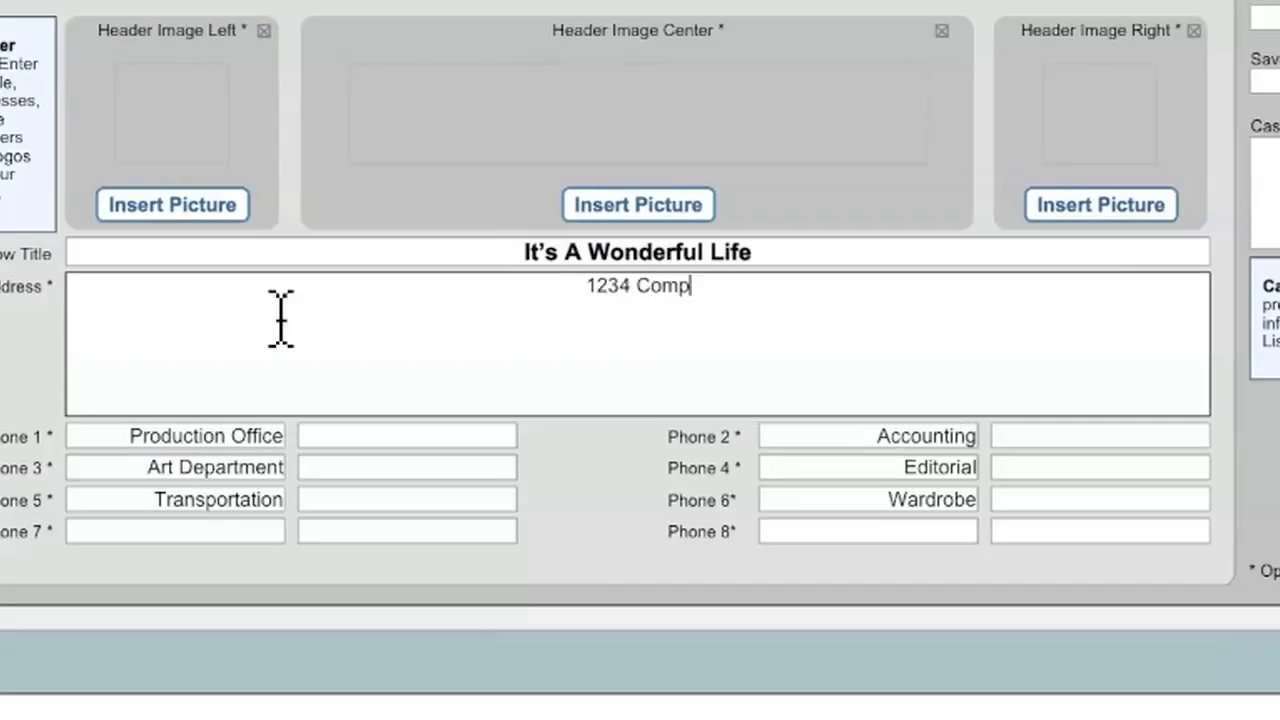
pyautogui.write('any Lane, Los Angeles, CA 90000')
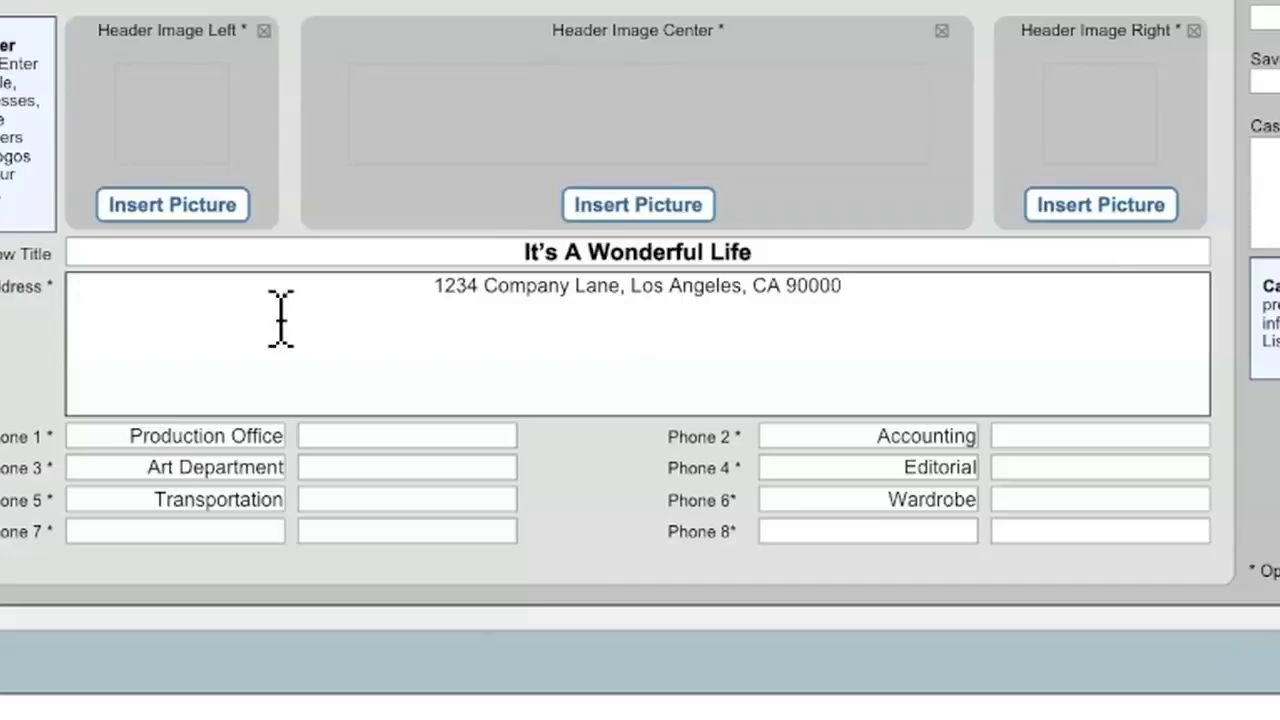
# - Enter the Production Office and Accounting phone numbers
pyautogui.click(340, 437)
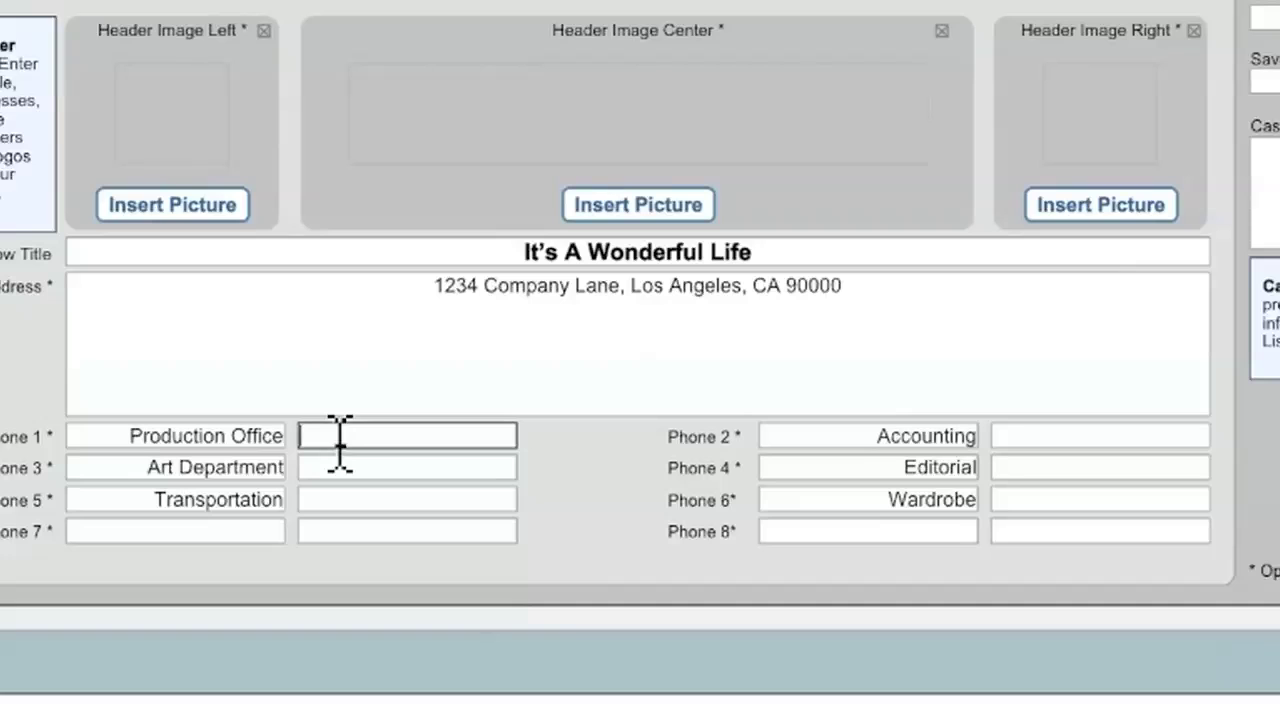
pyautogui.write('213-555-1234')
pyautogui.click(1031, 436)
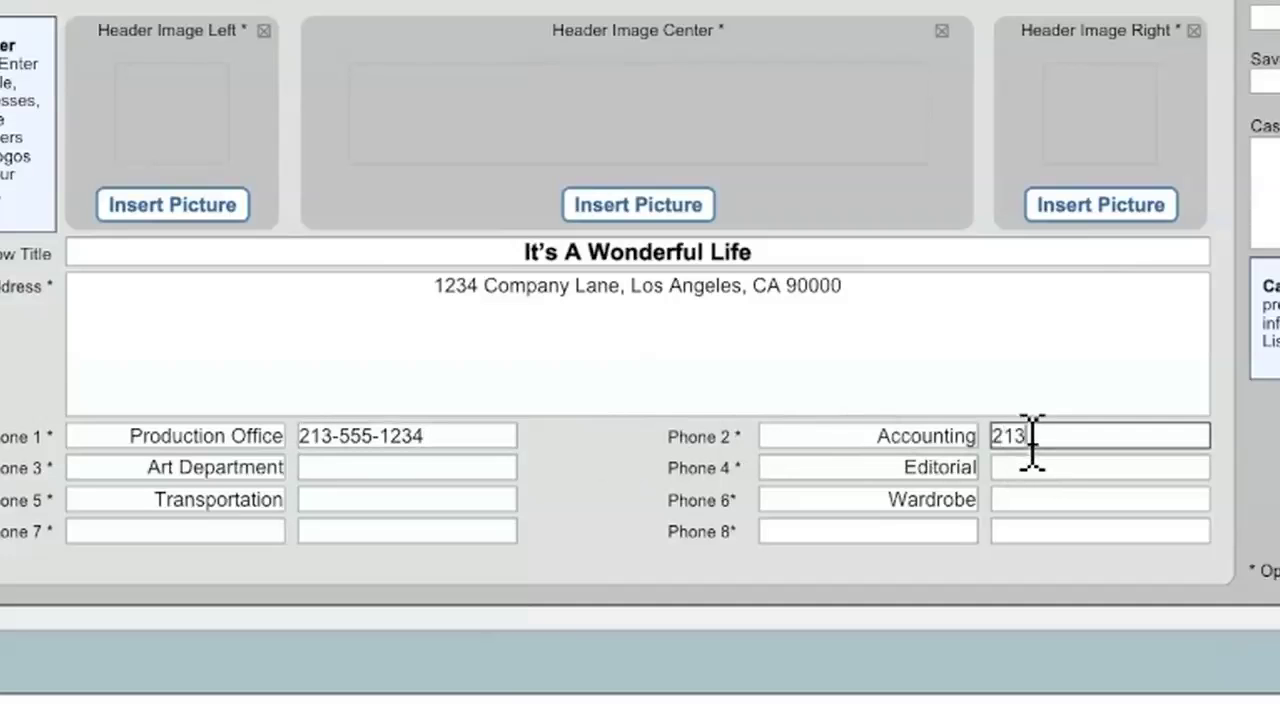
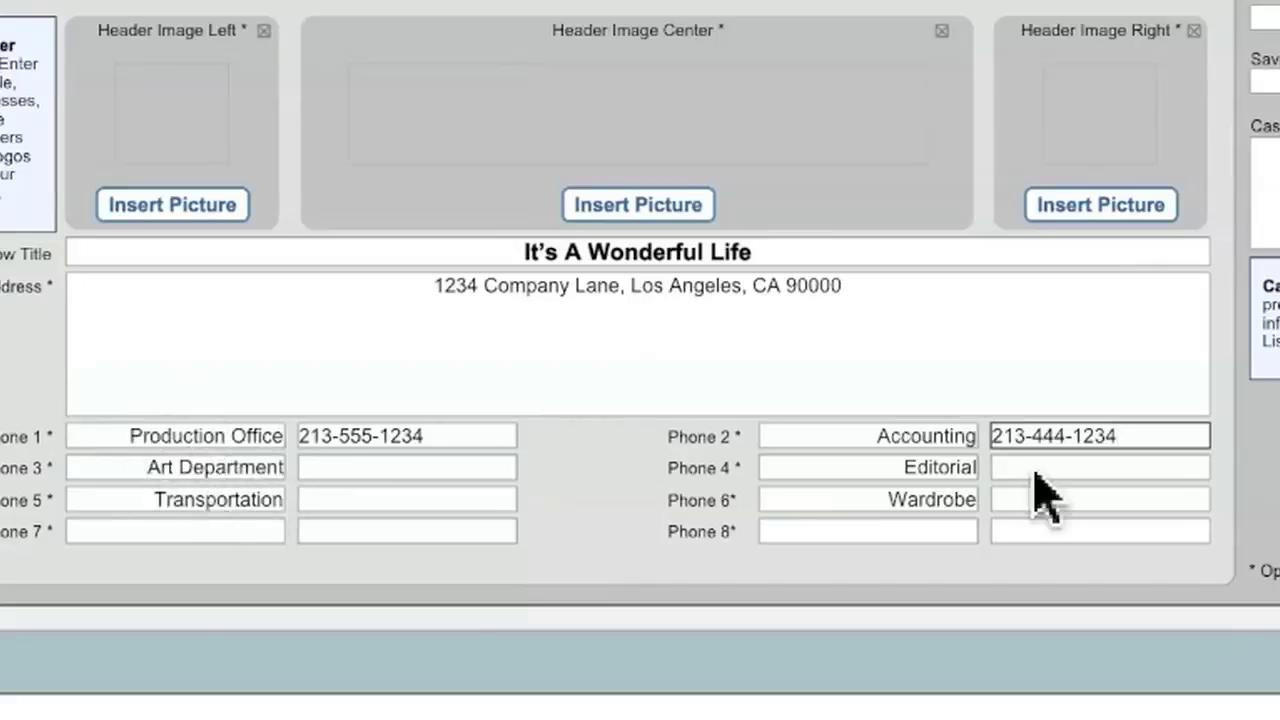
# - Clear the Art Department, Transportation, Editorial and Wardrobe phone labels
pyautogui.click(140, 467)
pyautogui.tripleClick(171, 467)
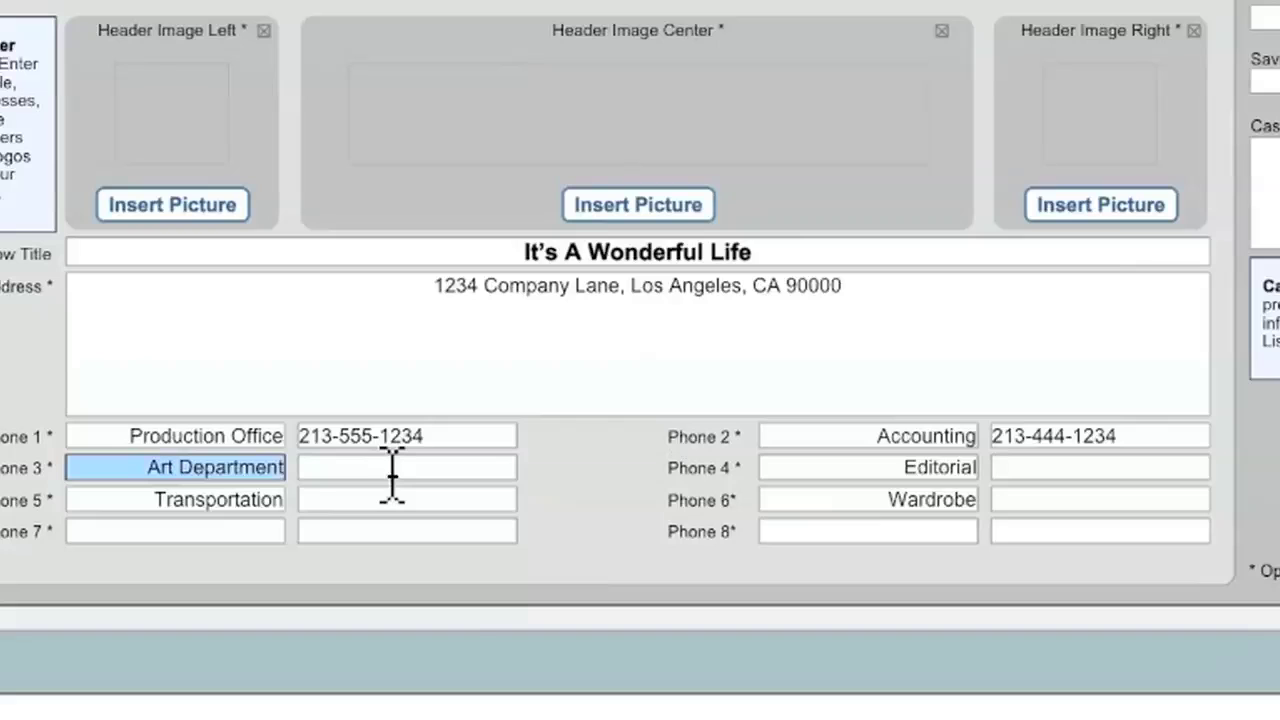
pyautogui.press('BackSpace')
pyautogui.tripleClick(137, 500)
pyautogui.press('BackSpace')
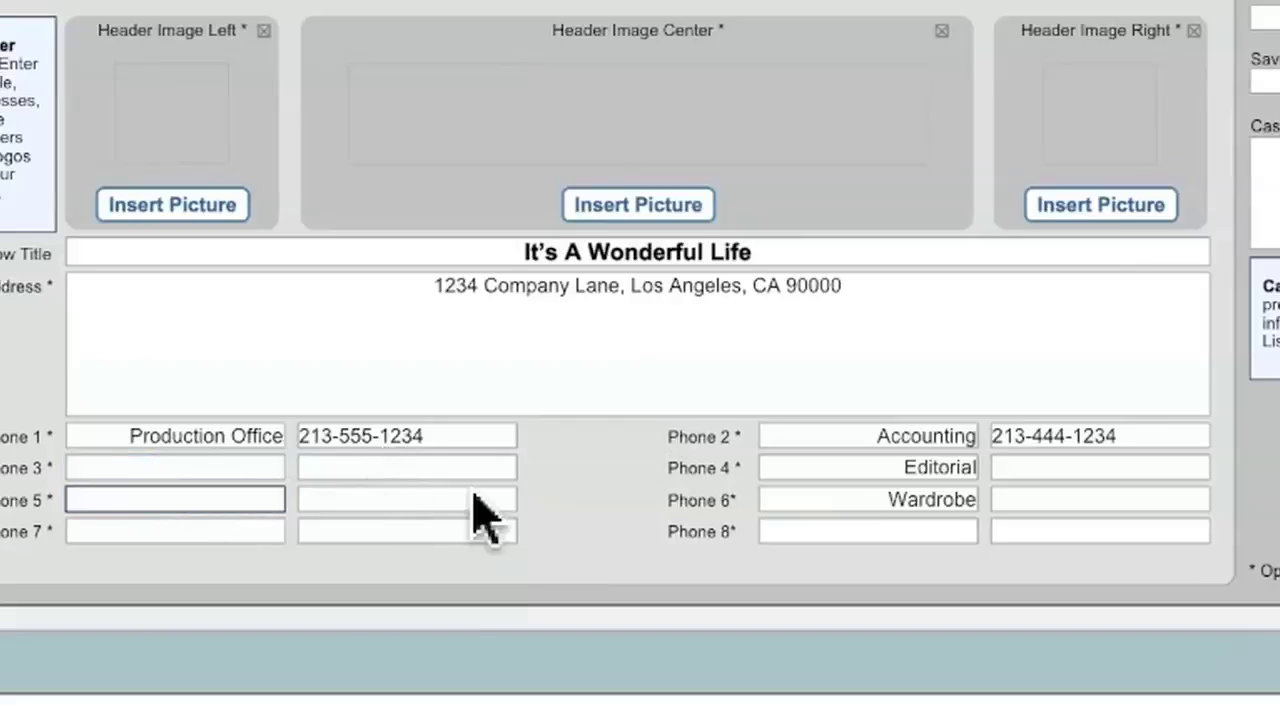
pyautogui.click(886, 468)
pyautogui.tripleClick(886, 468)
pyautogui.press('BackSpace')
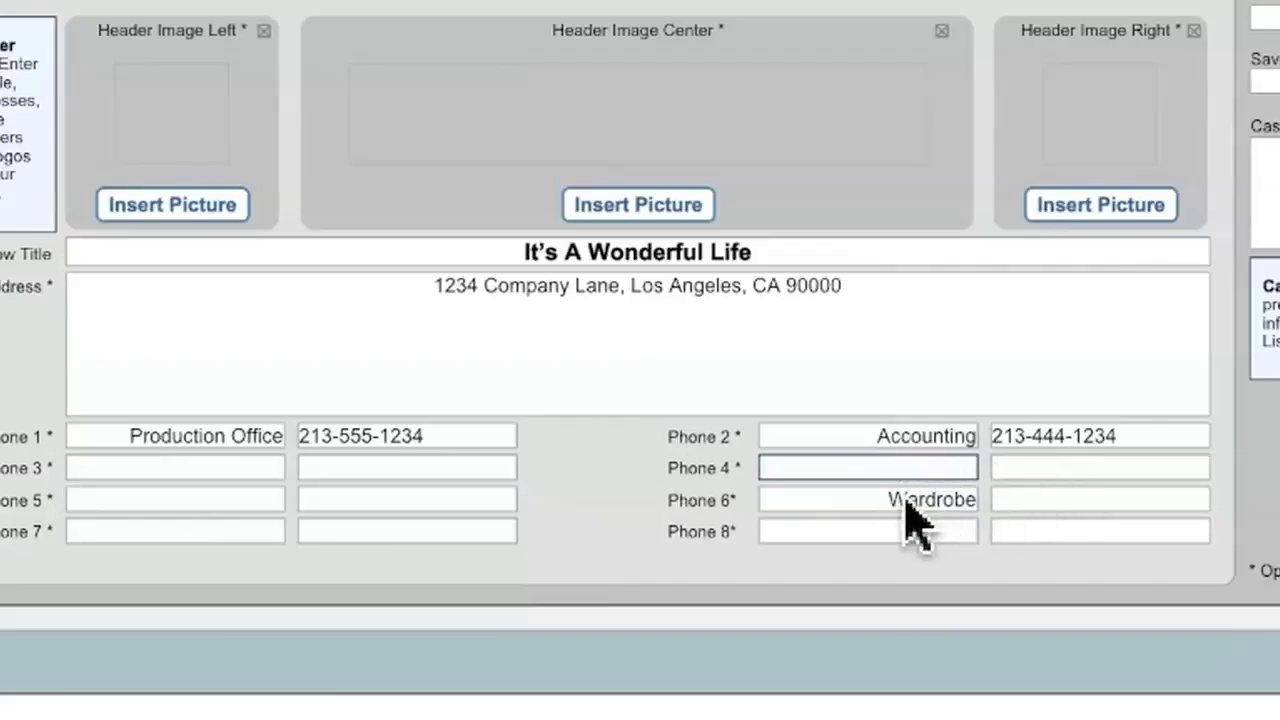
pyautogui.click(895, 500)
pyautogui.tripleClick(885, 500)
pyautogui.press('BackSpace')
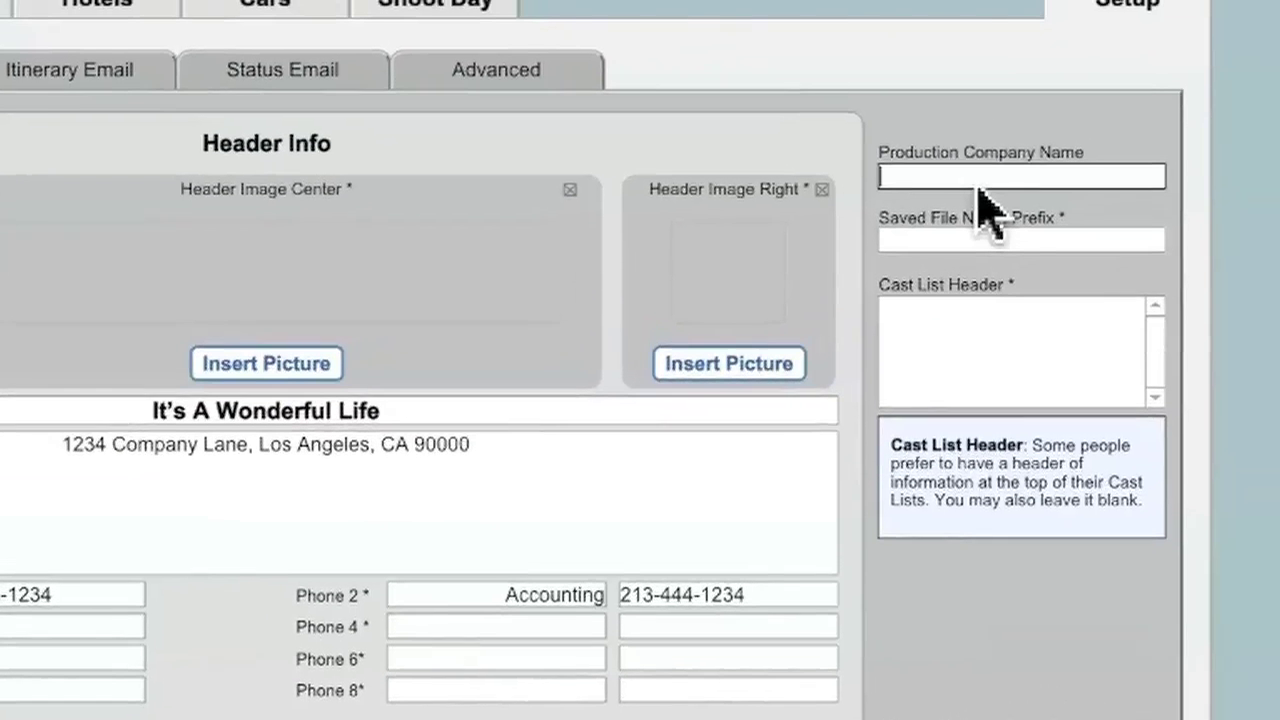
# - Set the production company to ILYW Productions, LLC and the saved file name prefix to ILYW
pyautogui.write('ILYW Pro')
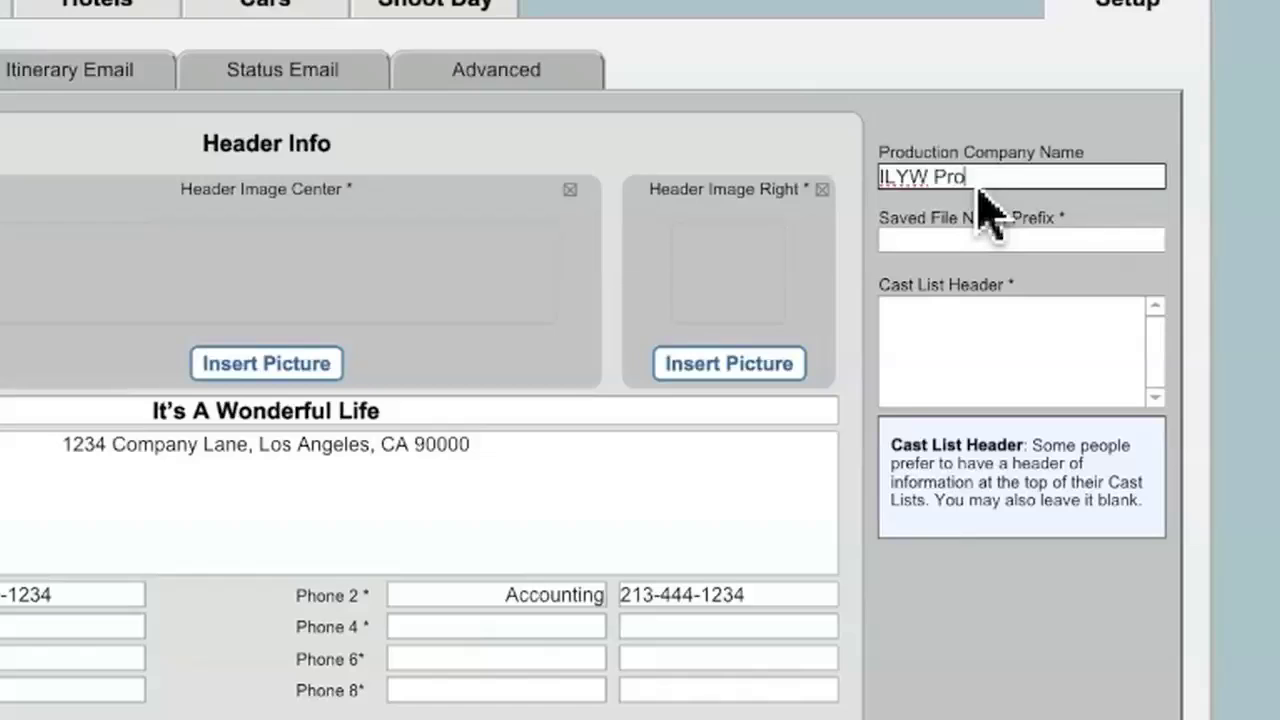
pyautogui.write('ductions, LLC')
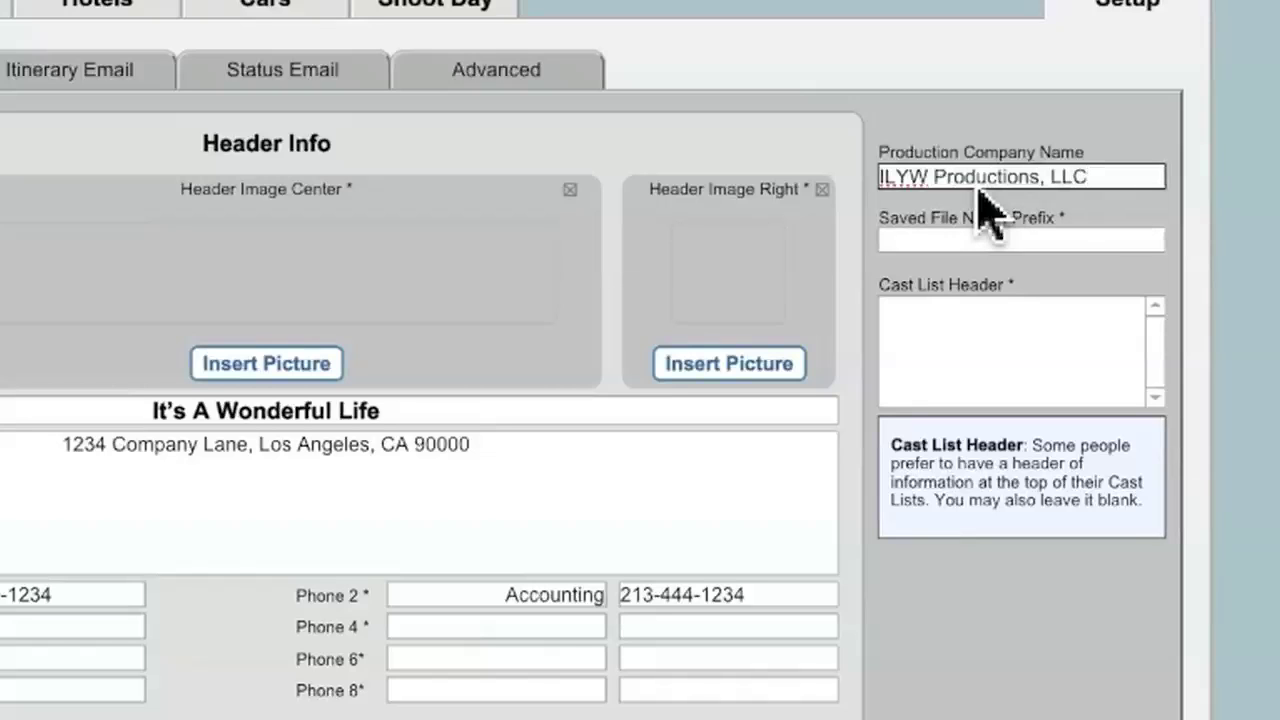
pyautogui.click(983, 240)
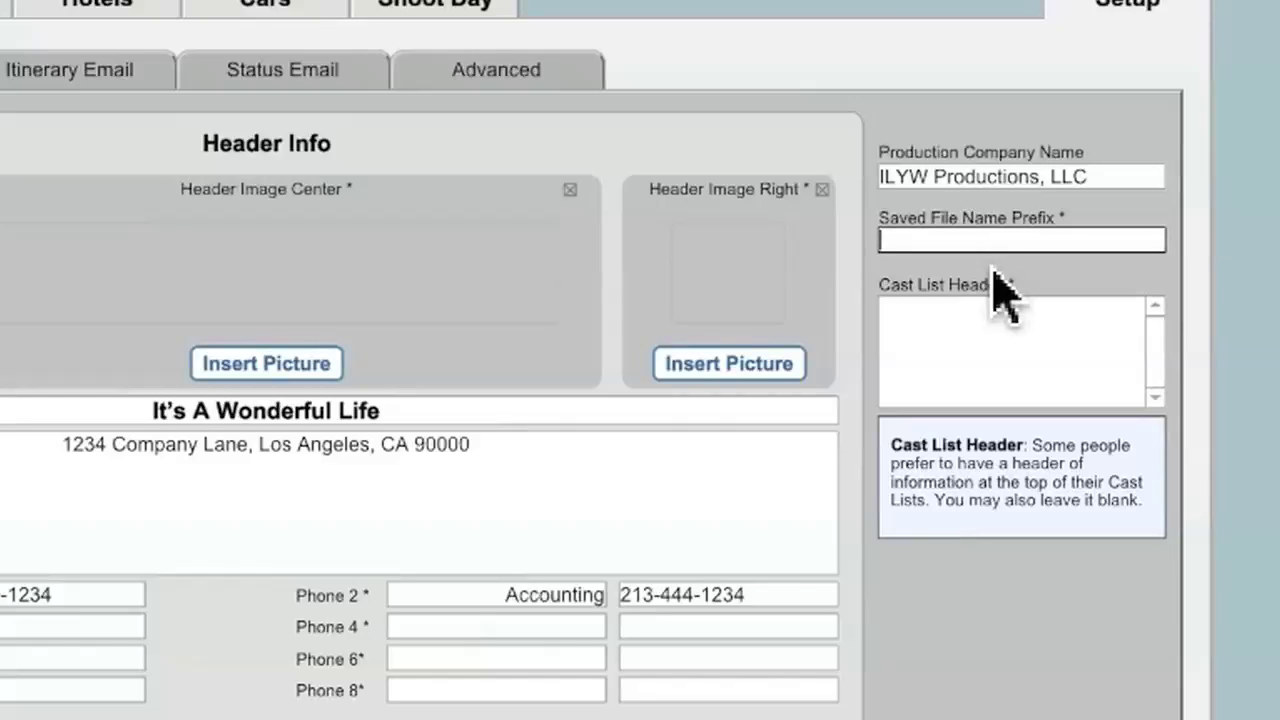
pyautogui.write('ILYW')
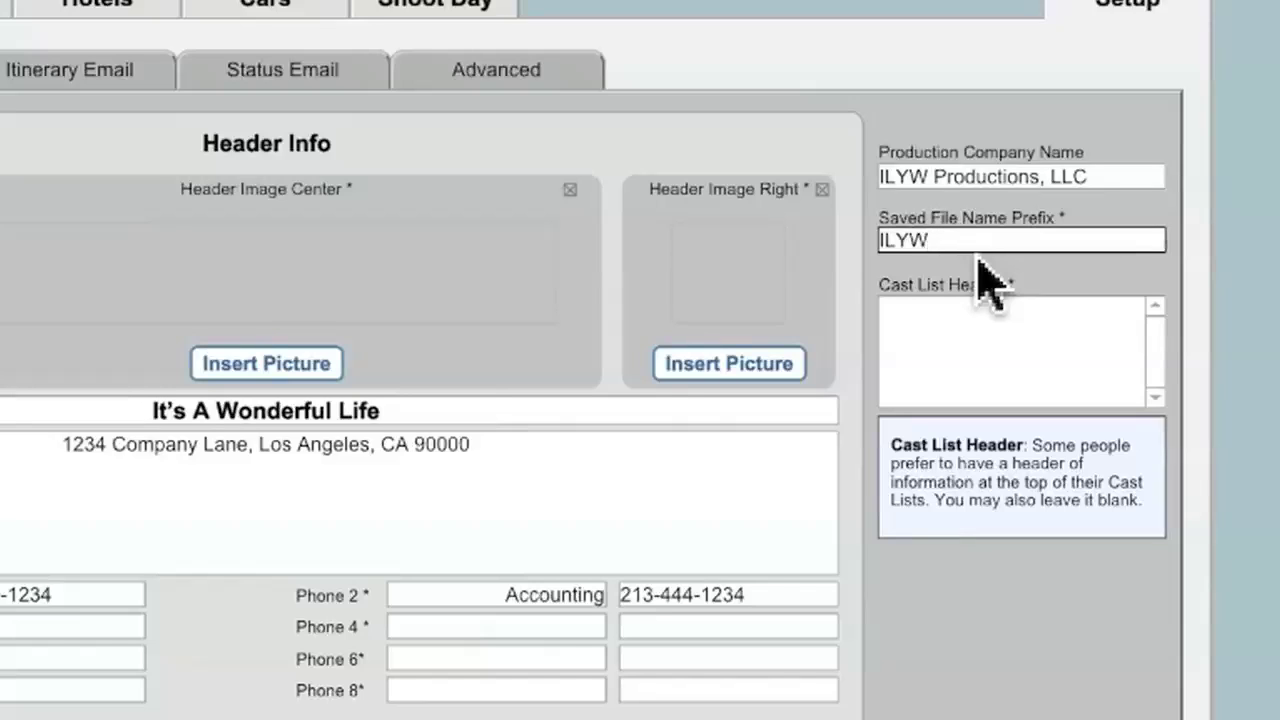
# - Write two Cast List Header lines crediting the Casting Director and the Director by name
pyautogui.click(981, 322)
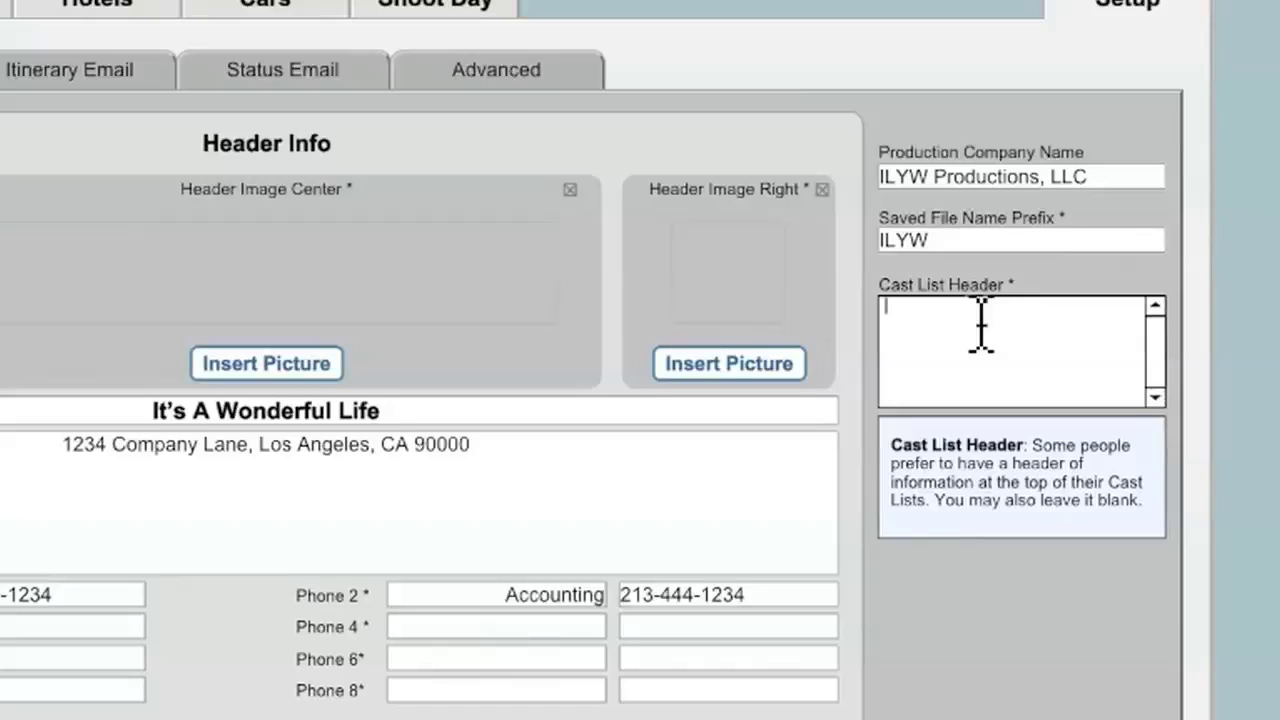
pyautogui.press('Return')
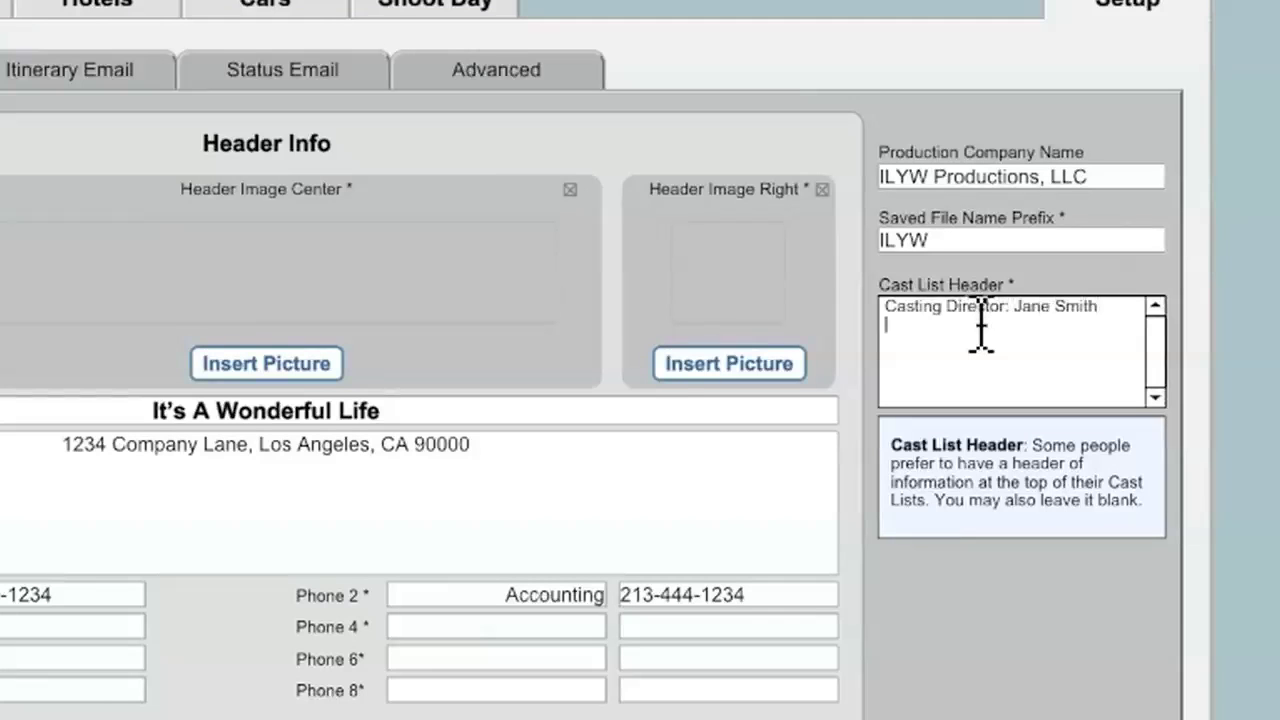
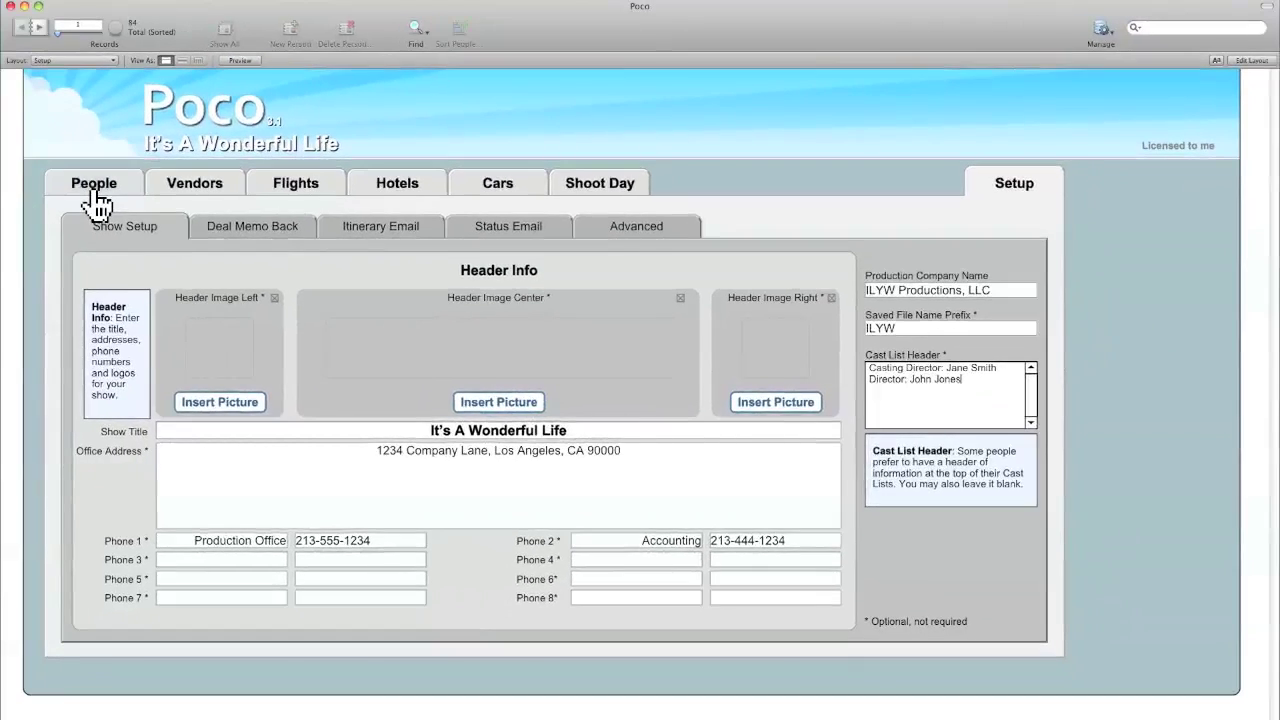
pyautogui.click(95, 190)
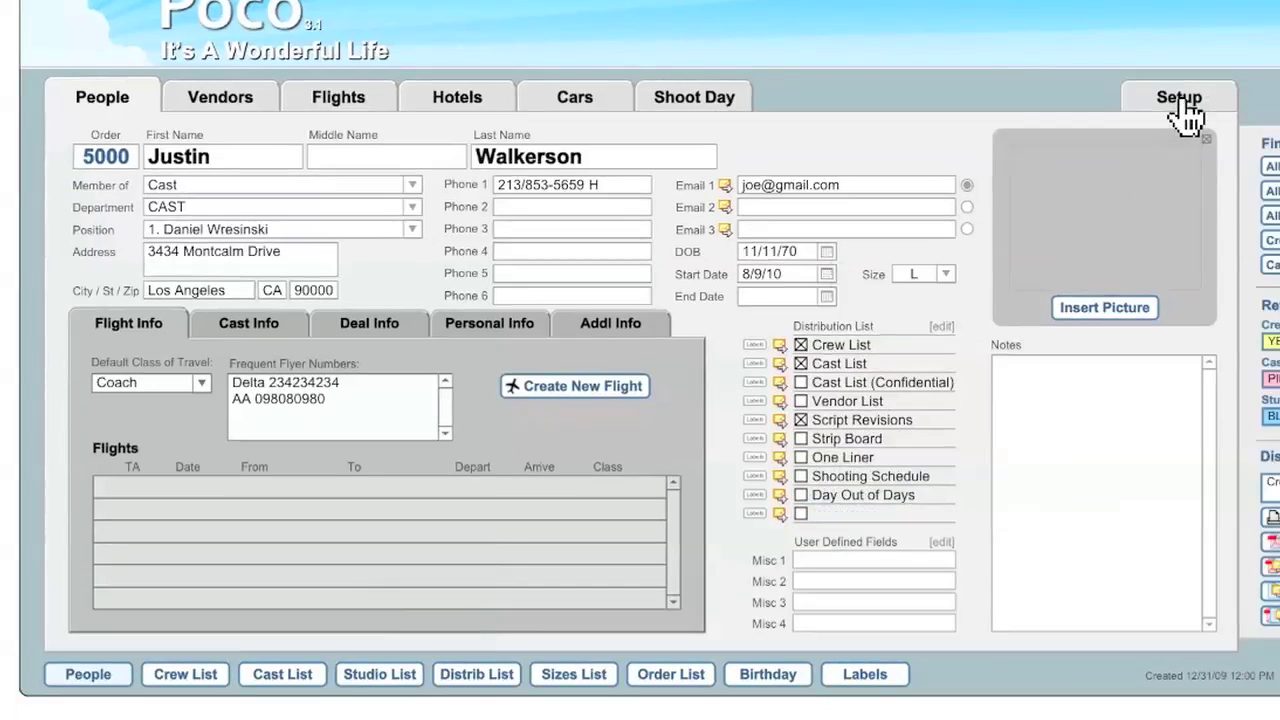
pyautogui.click(1182, 102)
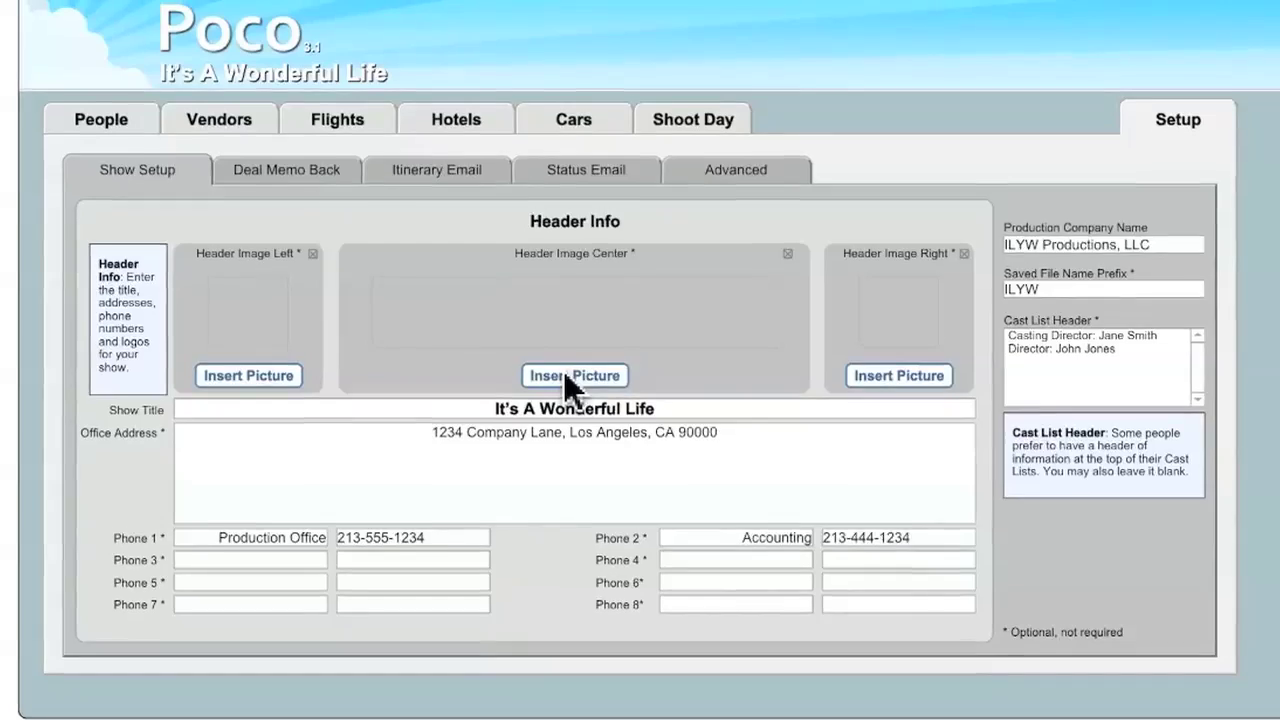
# - Insert the show logo in the center, Liberty Films on the left, and RKO Radio on the right
pyautogui.click(576, 360)
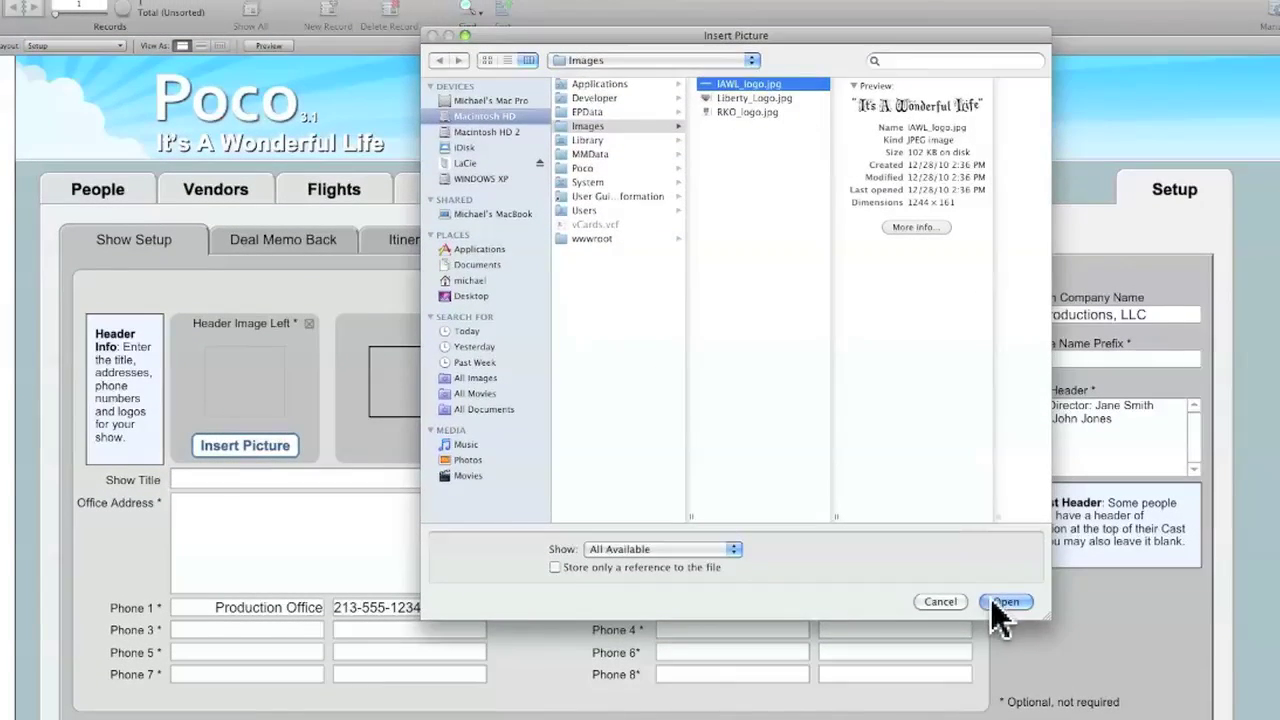
pyautogui.click(1000, 601)
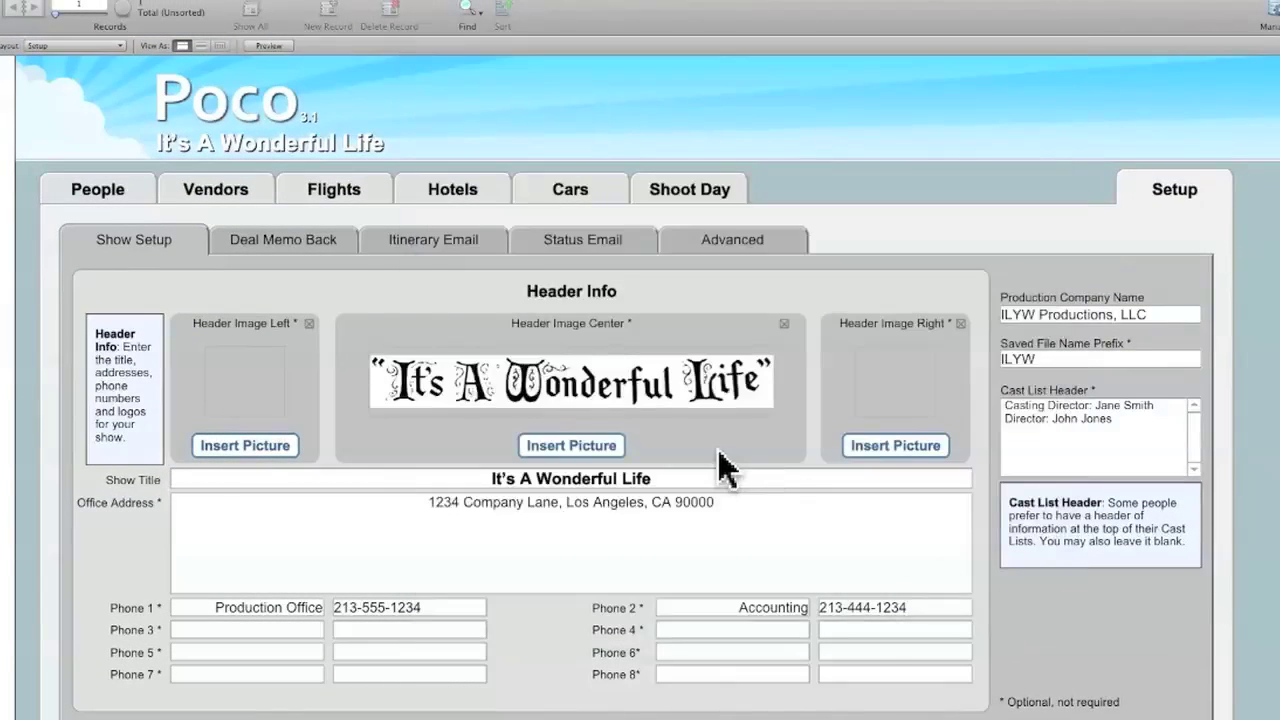
pyautogui.click(253, 445)
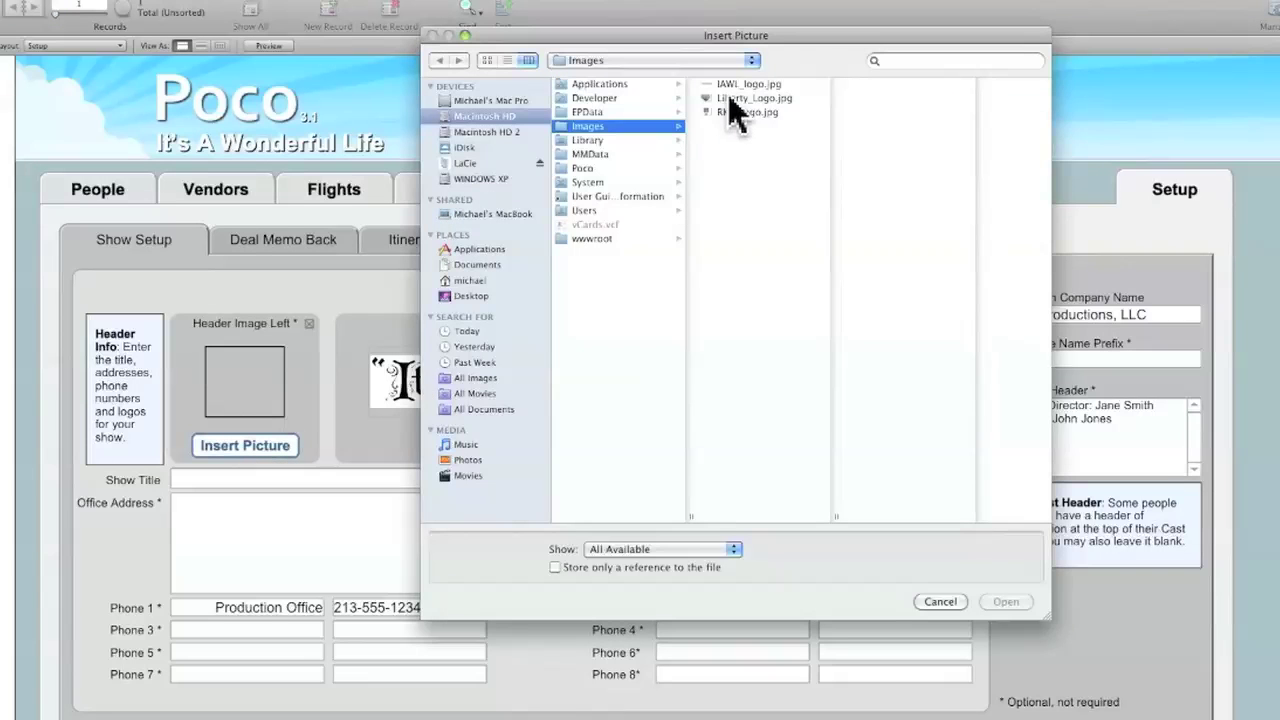
pyautogui.doubleClick(730, 97)
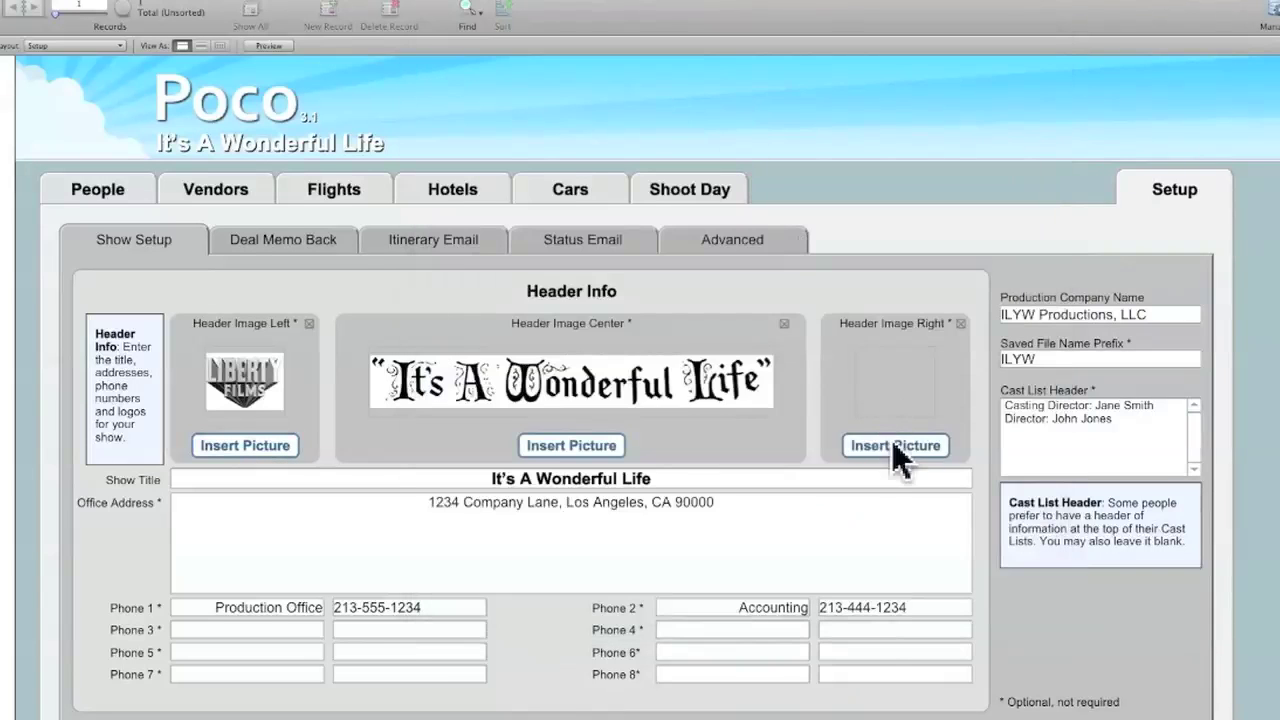
pyautogui.click(893, 446)
pyautogui.click(736, 113)
pyautogui.doubleClick(736, 113)
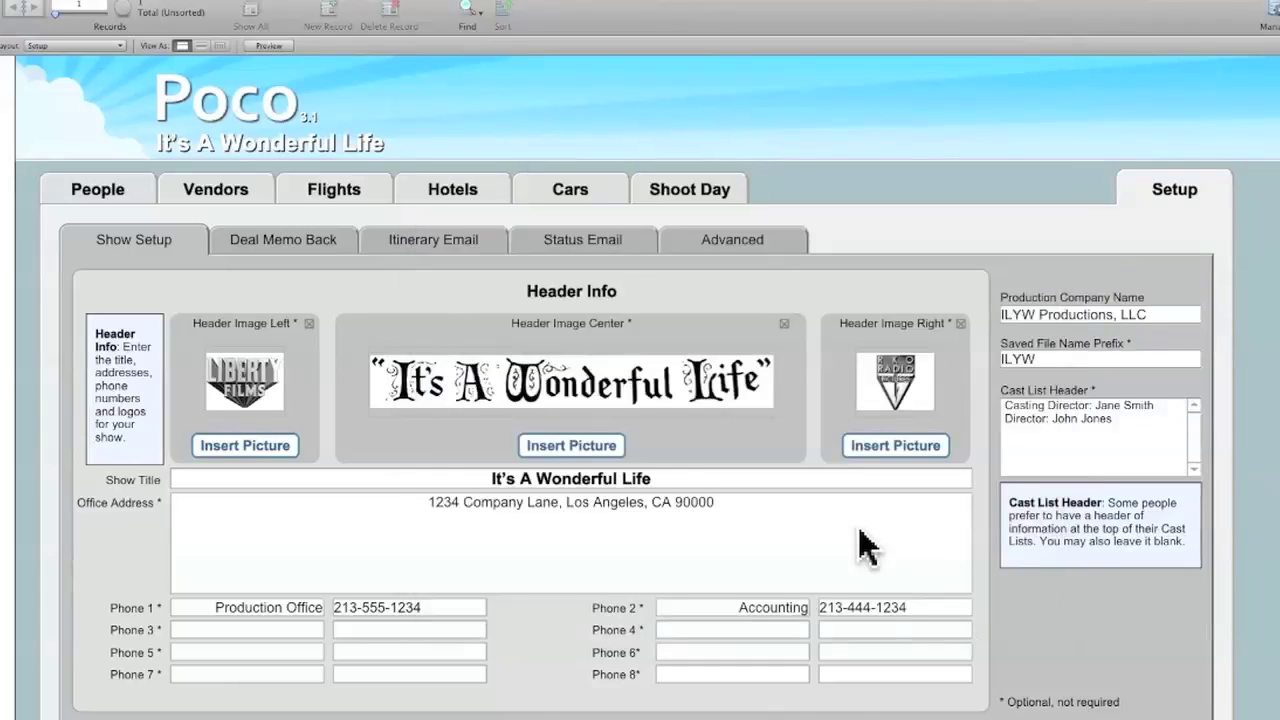
# - Clear the left, center and right header images so all three slots are empty
pyautogui.click(309, 324)
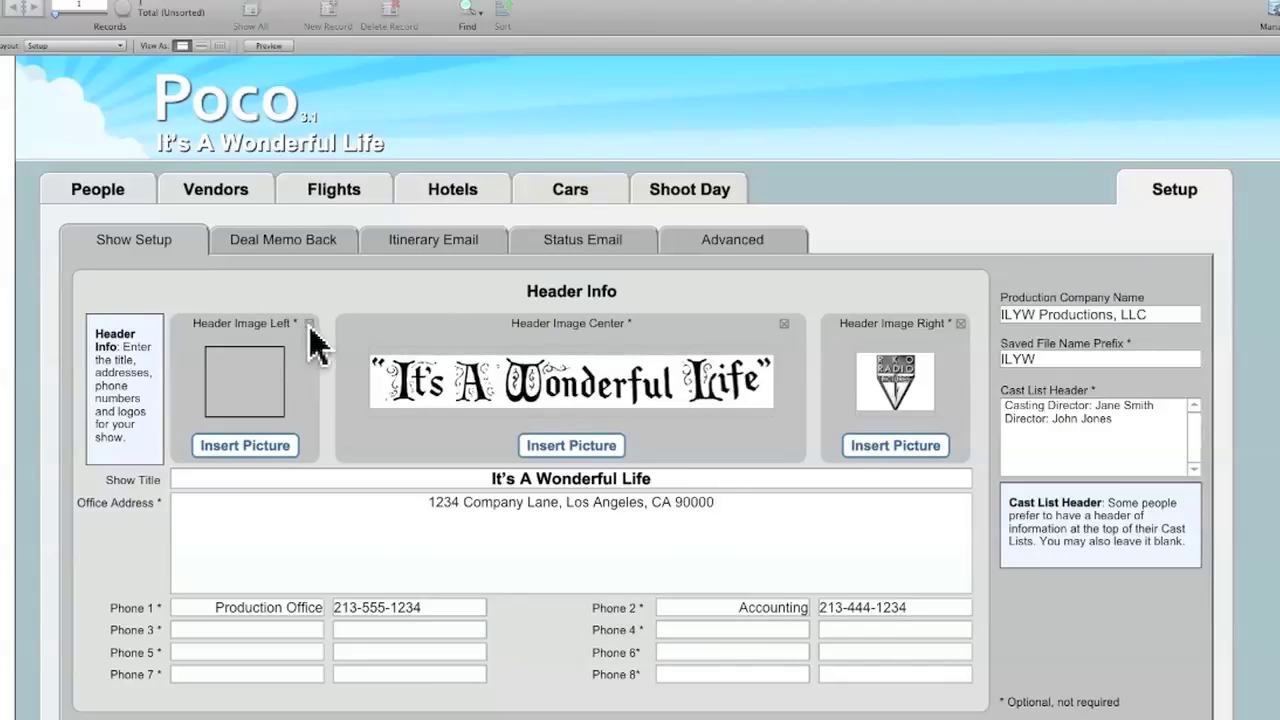
pyautogui.click(784, 324)
pyautogui.click(960, 324)
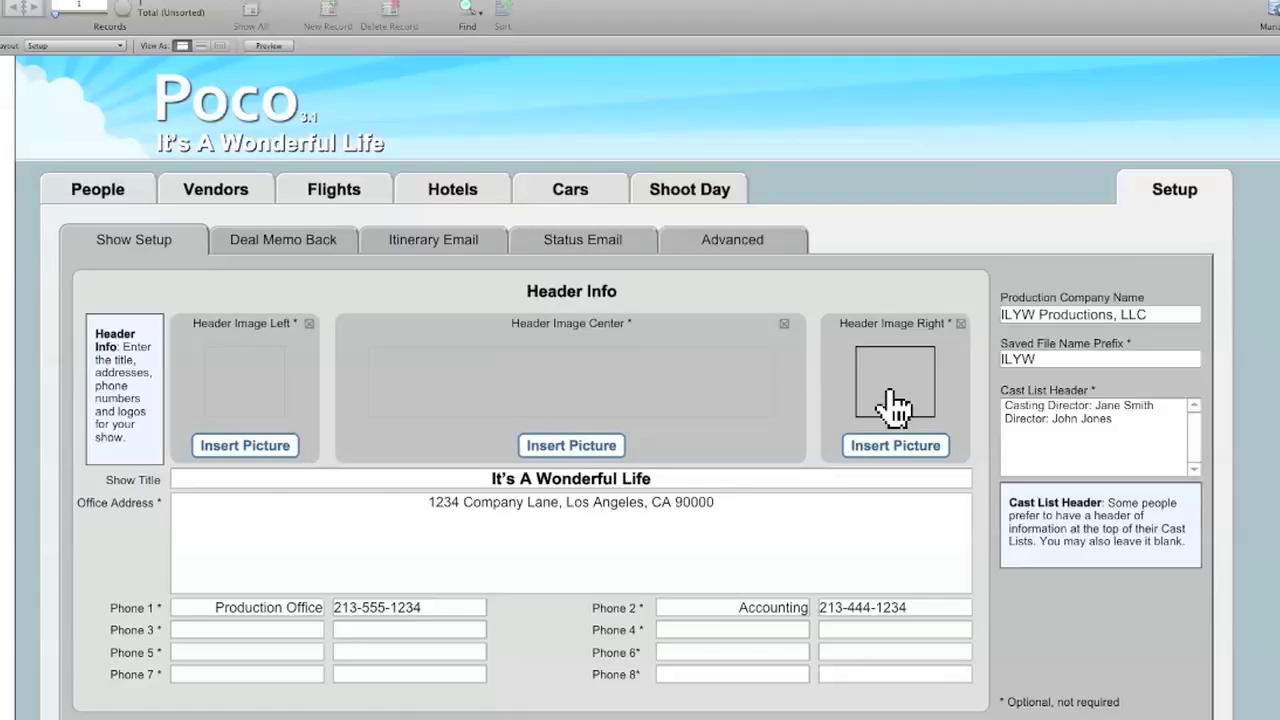
pyautogui.click(1176, 191)
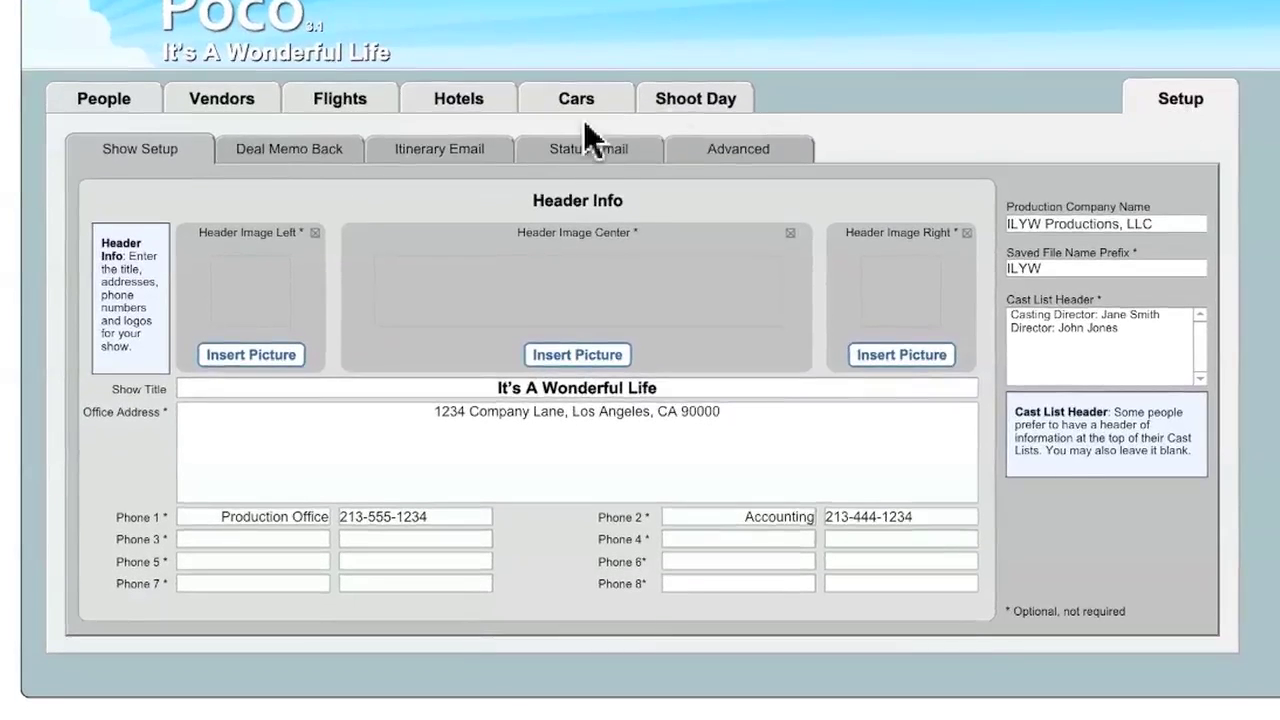
# - View the Deal Memo Back terms text, then move on to the Itinerary Email settings
pyautogui.click(299, 150)
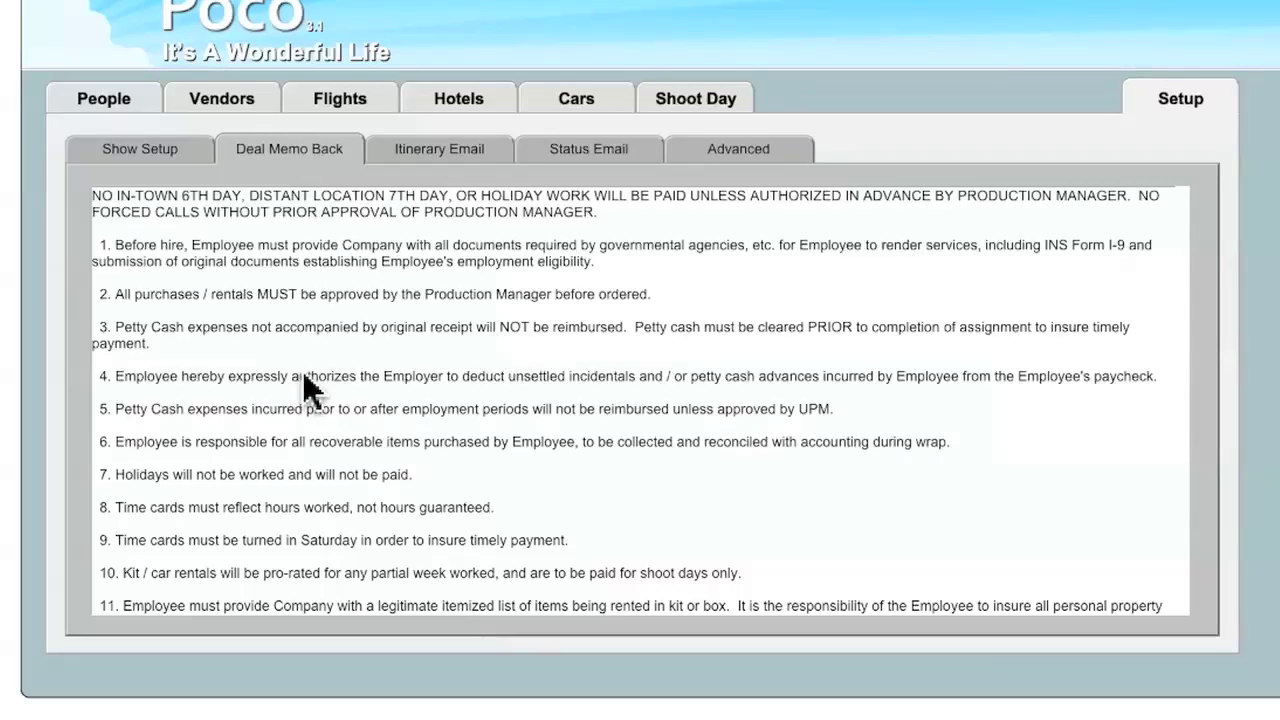
pyautogui.click(432, 170)
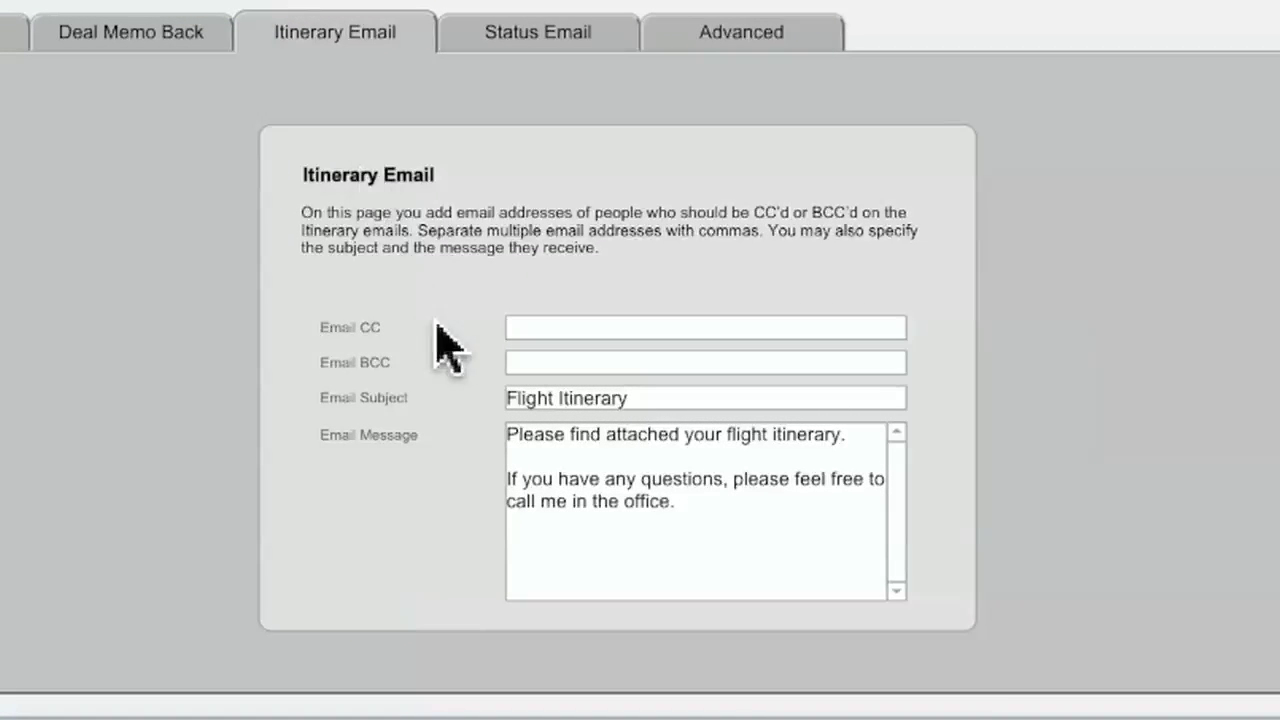
# - Enter two comma-separated CC addresses in the Itinerary Email defaults, leaving BCC, subject and message unchanged
pyautogui.click(527, 330)
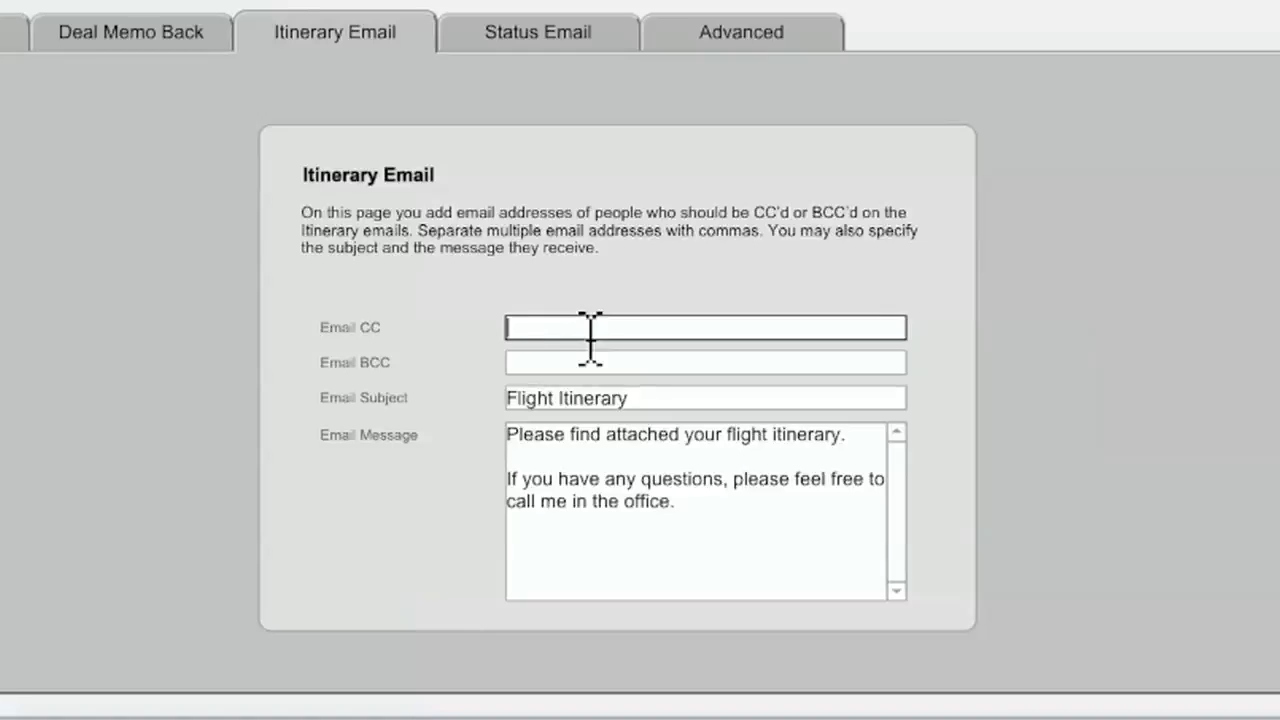
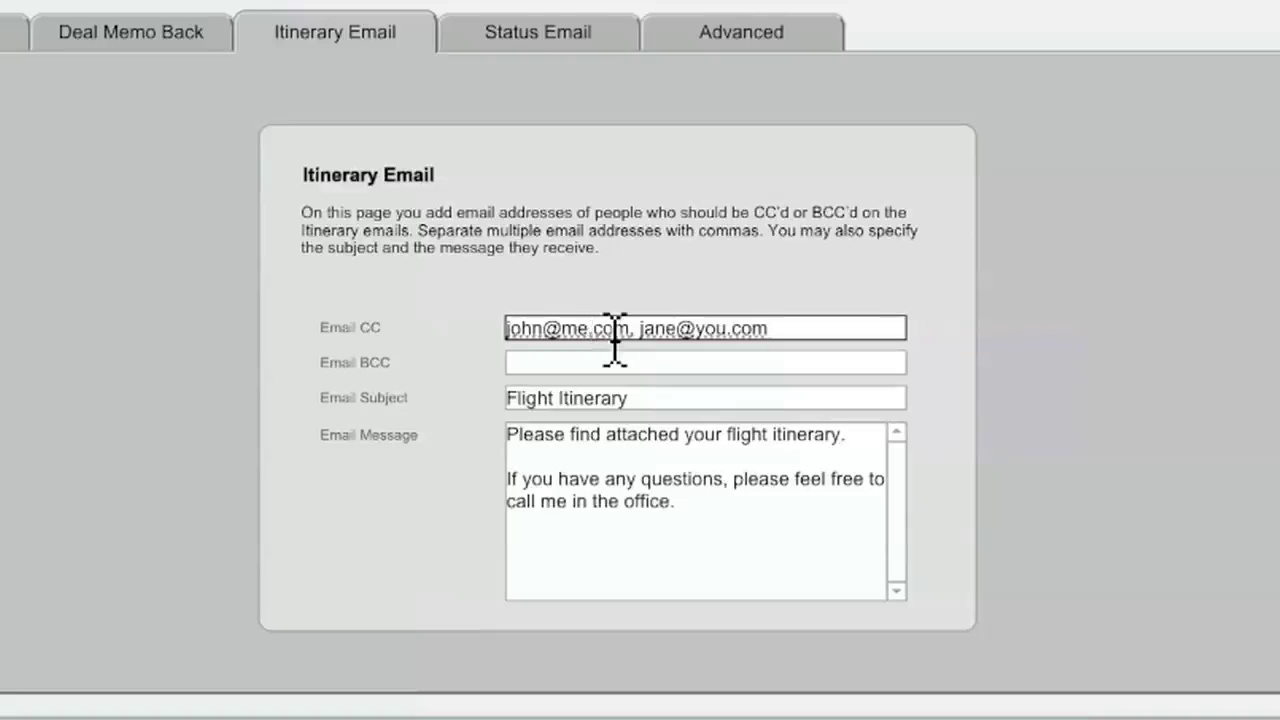
pyautogui.click(614, 364)
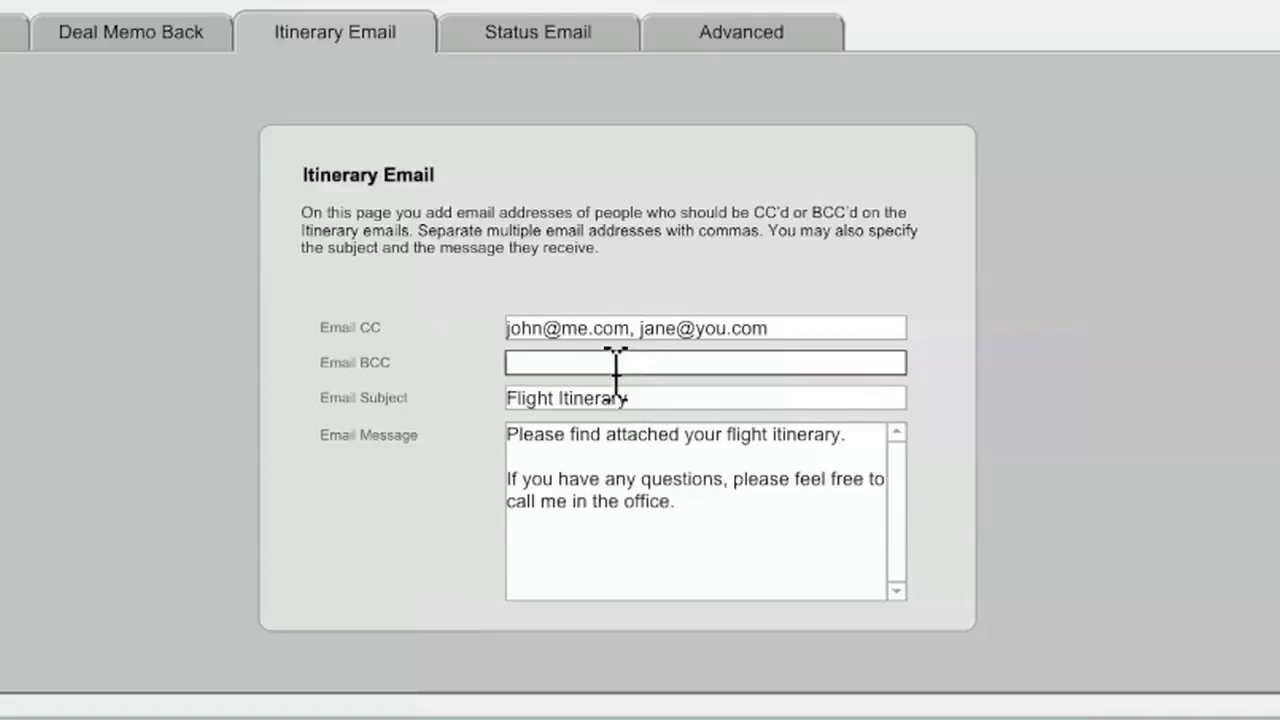
pyautogui.click(614, 400)
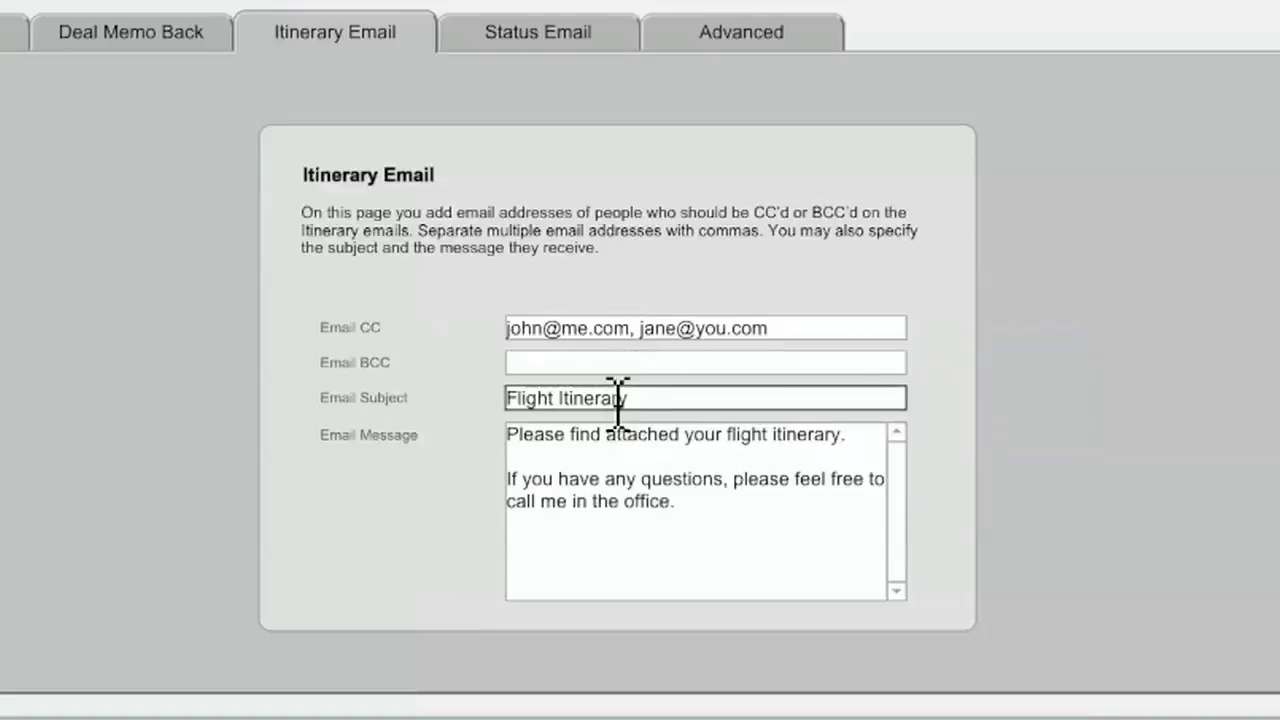
pyautogui.click(614, 458)
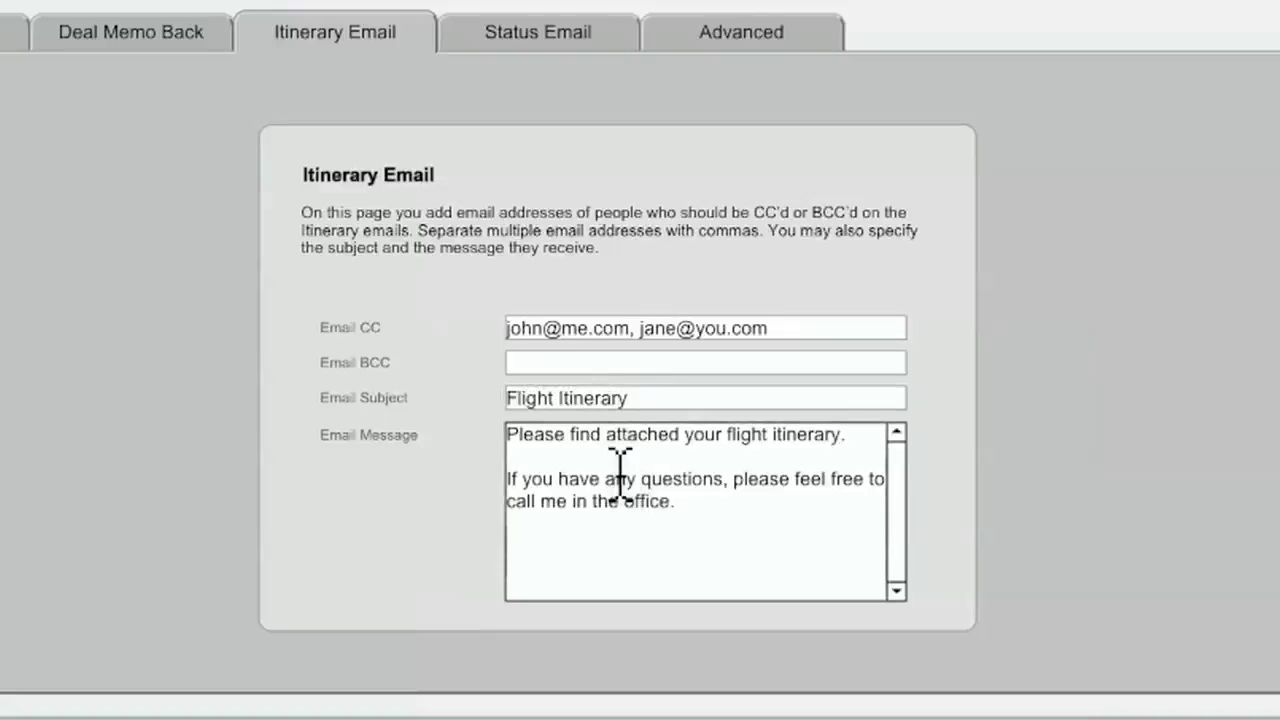
pyautogui.click(525, 45)
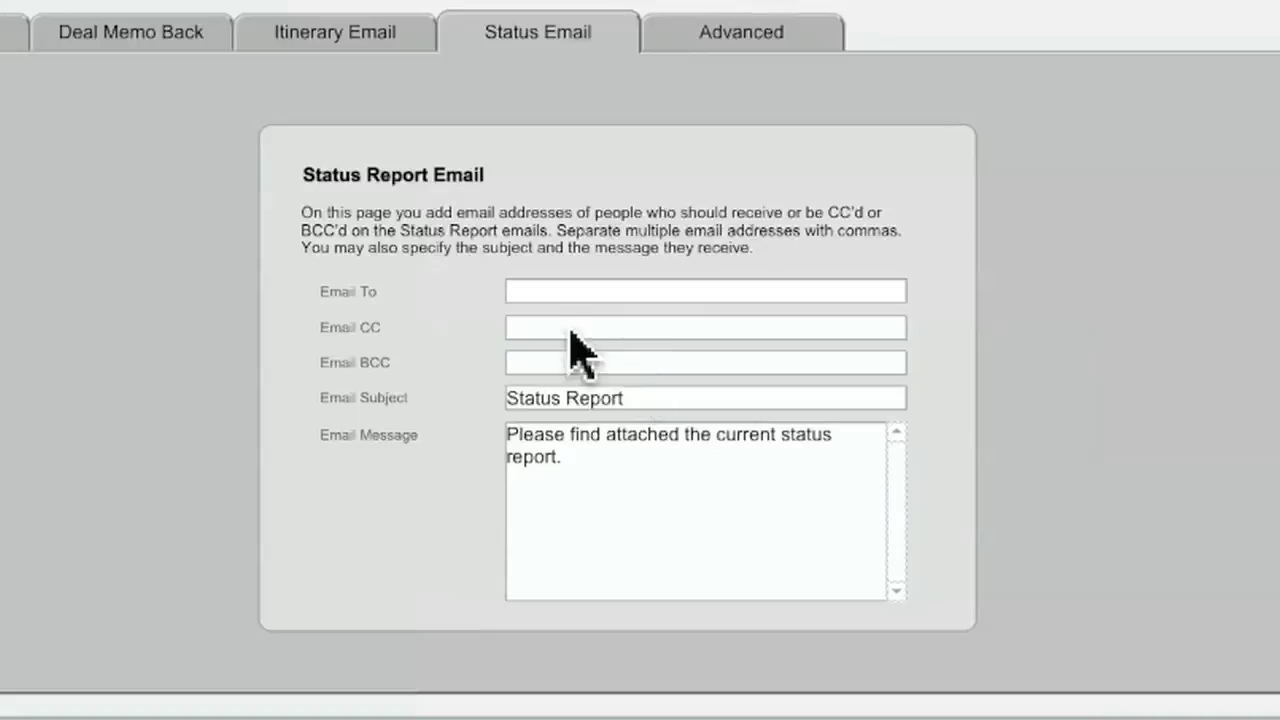
# - Enter two comma-separated To addresses for the Status Report email, leaving CC, BCC, subject and message
pyautogui.click(586, 292)
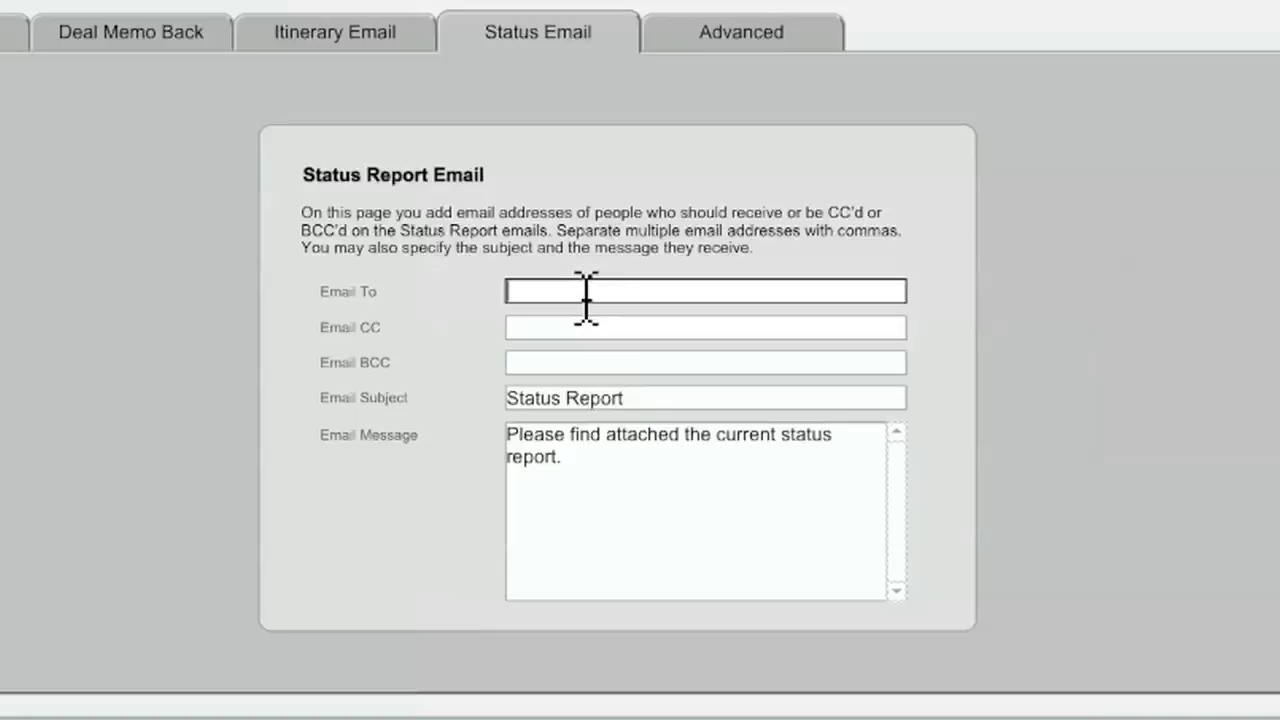
pyautogui.write('john@me.com, jane@you.com')
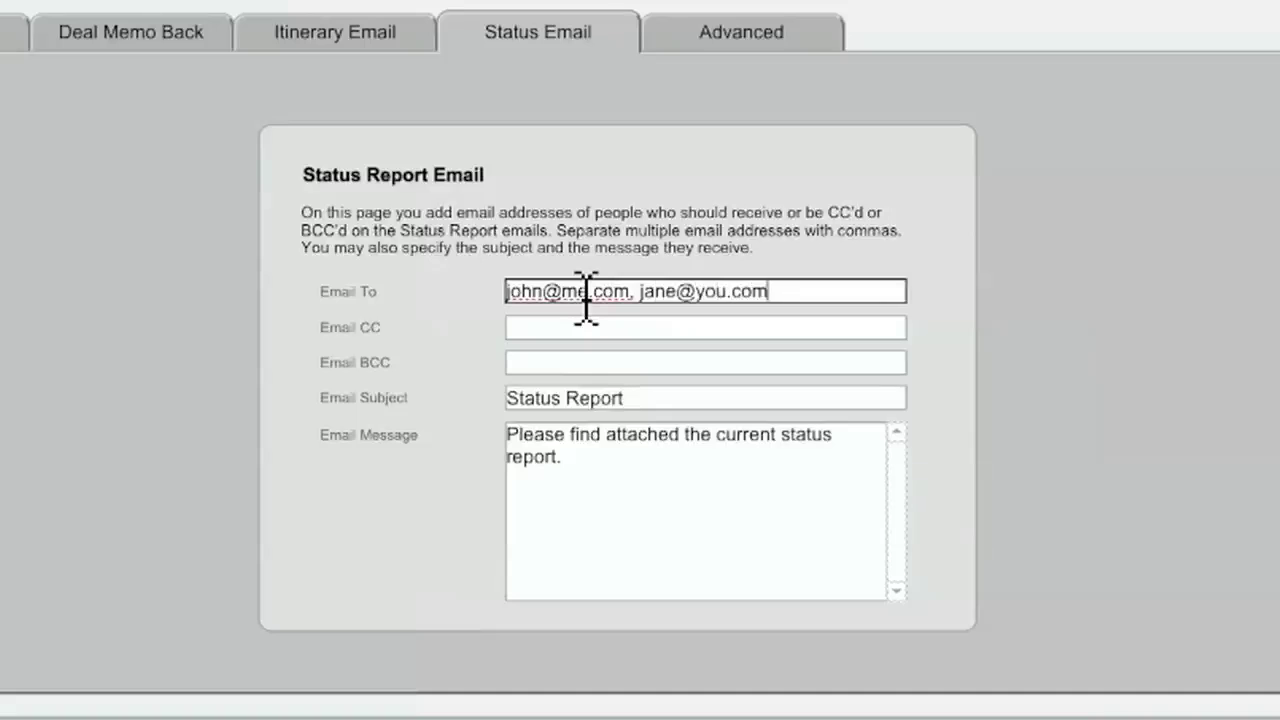
pyautogui.click(591, 327)
pyautogui.click(597, 362)
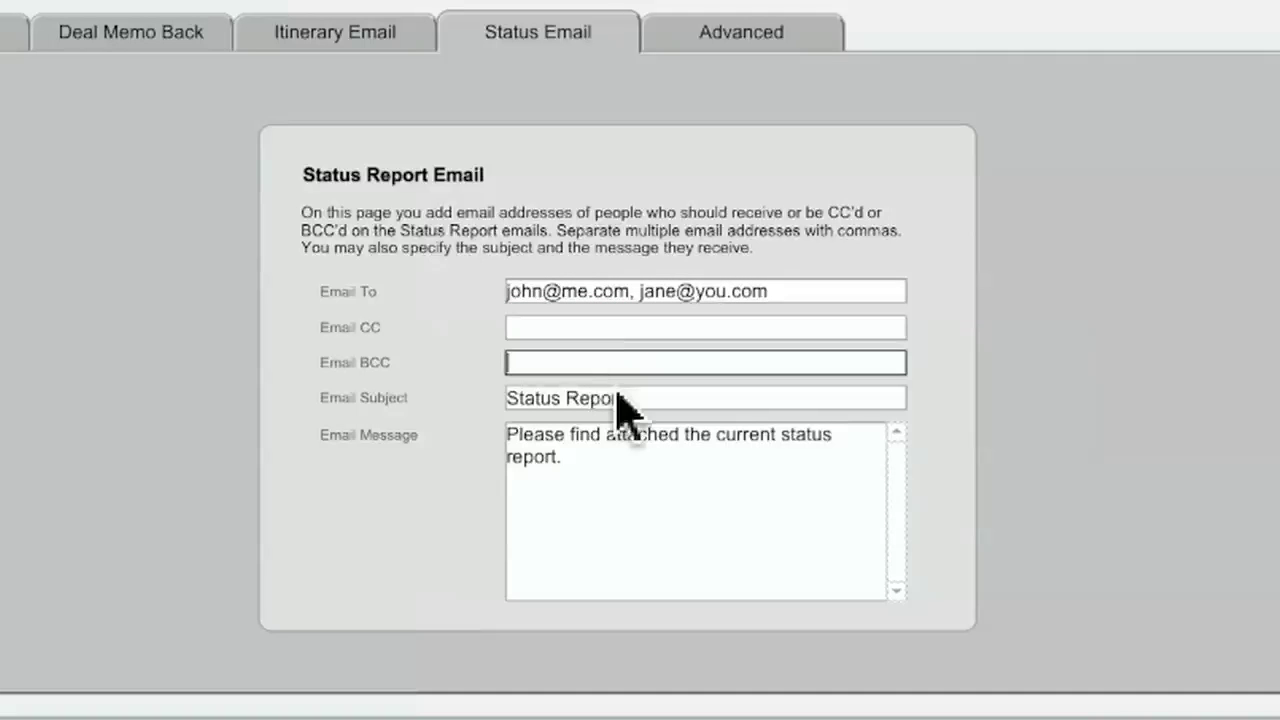
pyautogui.click(615, 399)
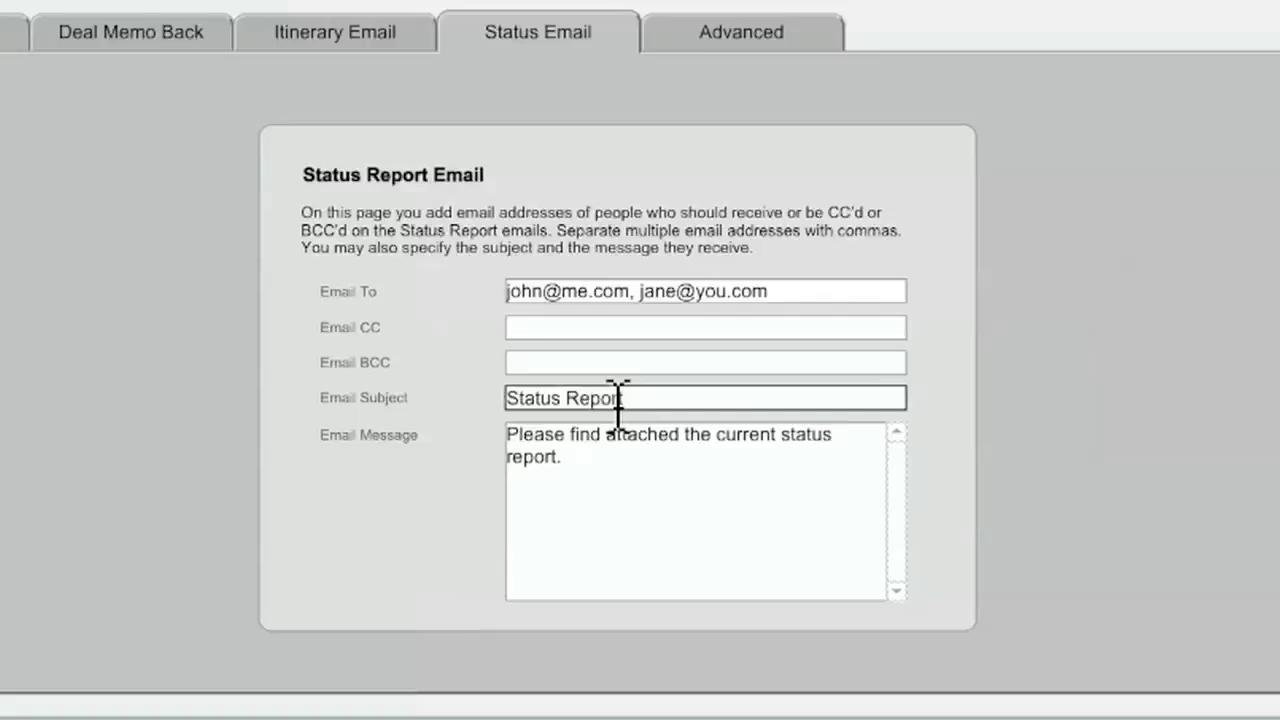
pyautogui.click(628, 465)
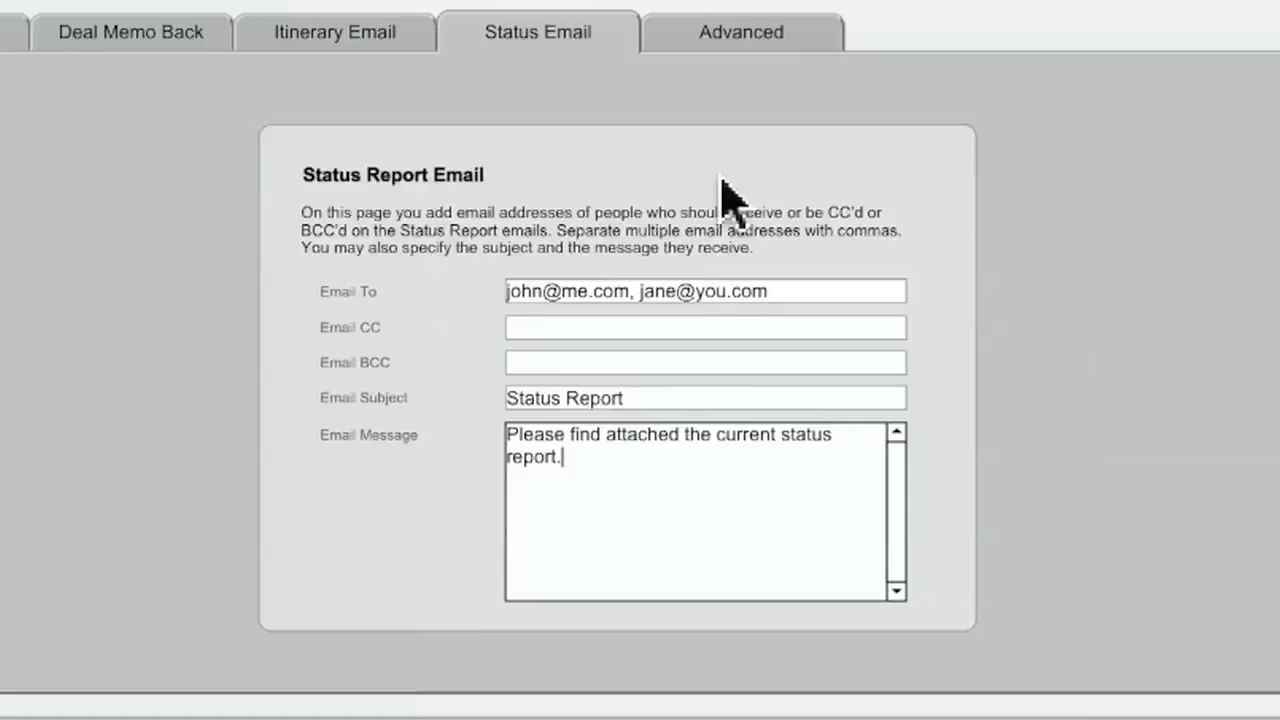
pyautogui.click(740, 62)
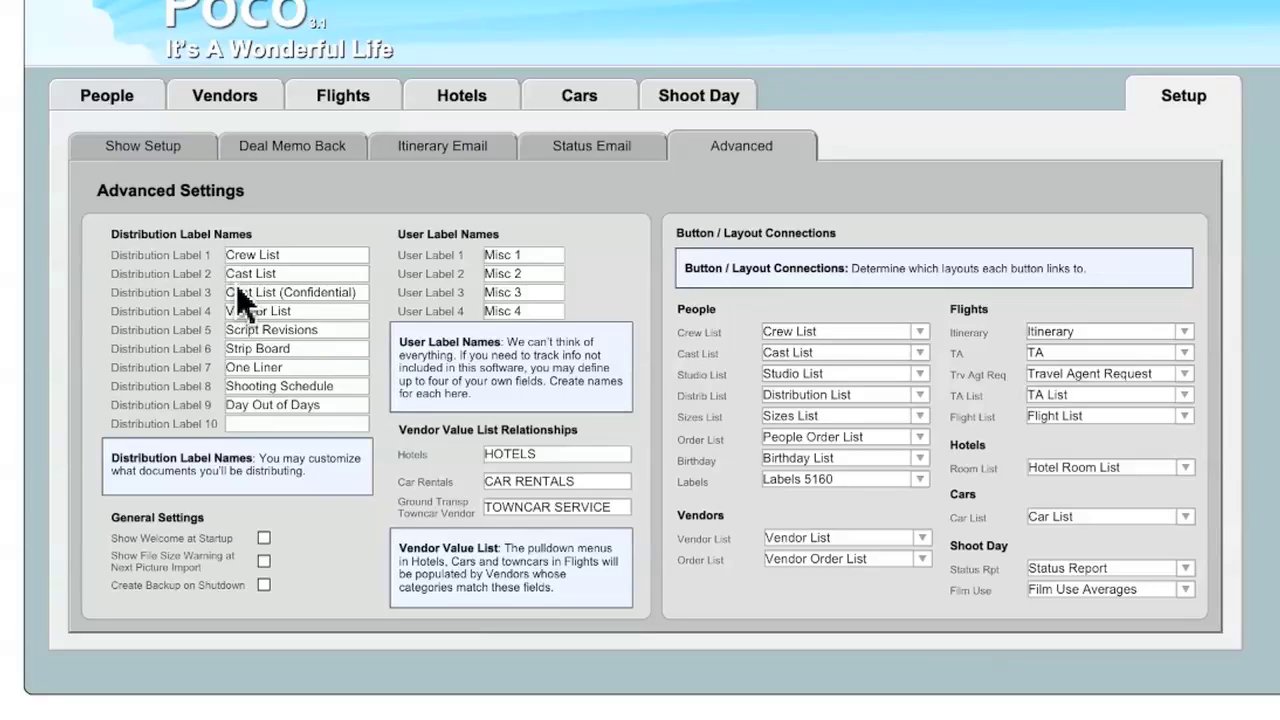
# - Rename Distribution Label 7 from One Liner to BG Day Out of Days and check the person record
pyautogui.click(117, 105)
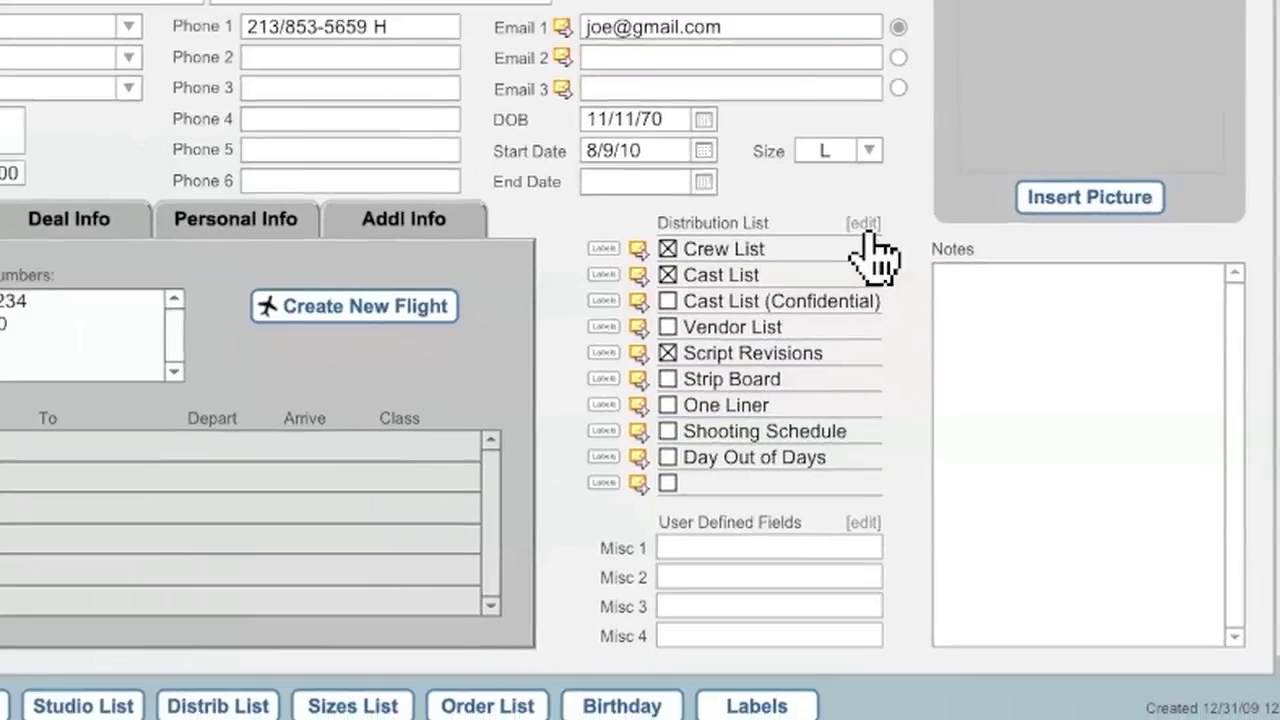
pyautogui.click(788, 126)
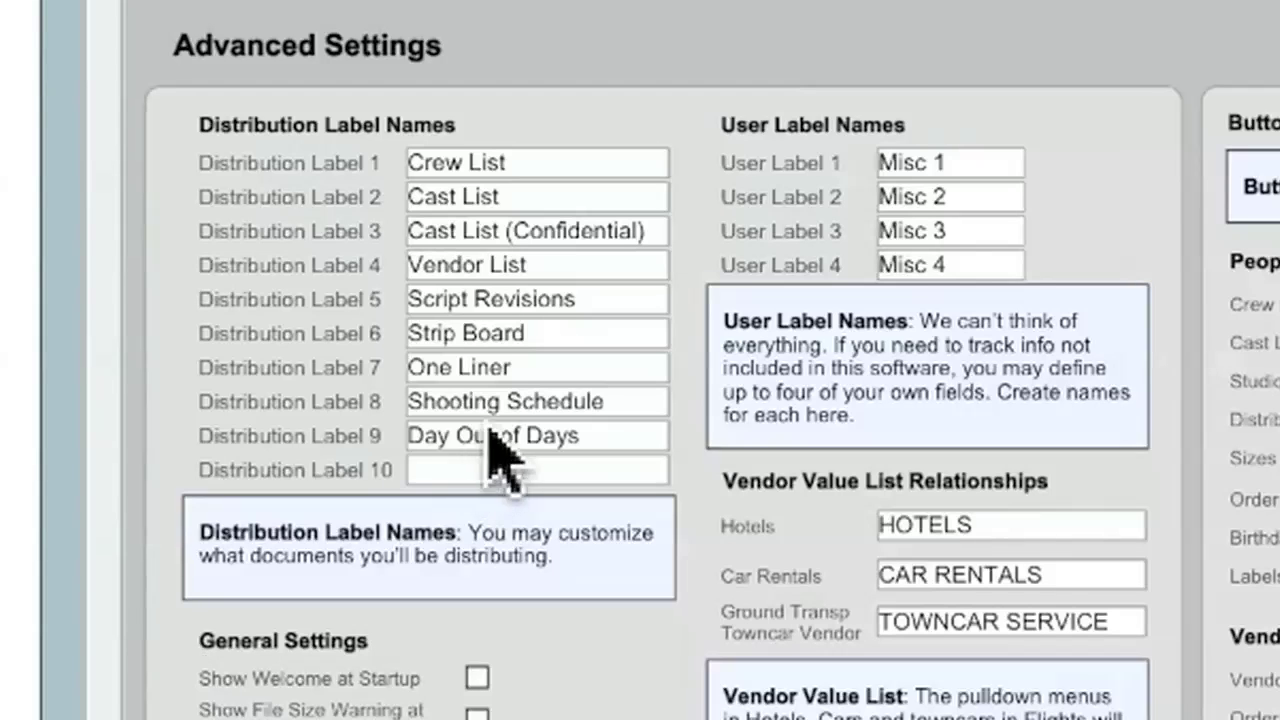
pyautogui.tripleClick(500, 367)
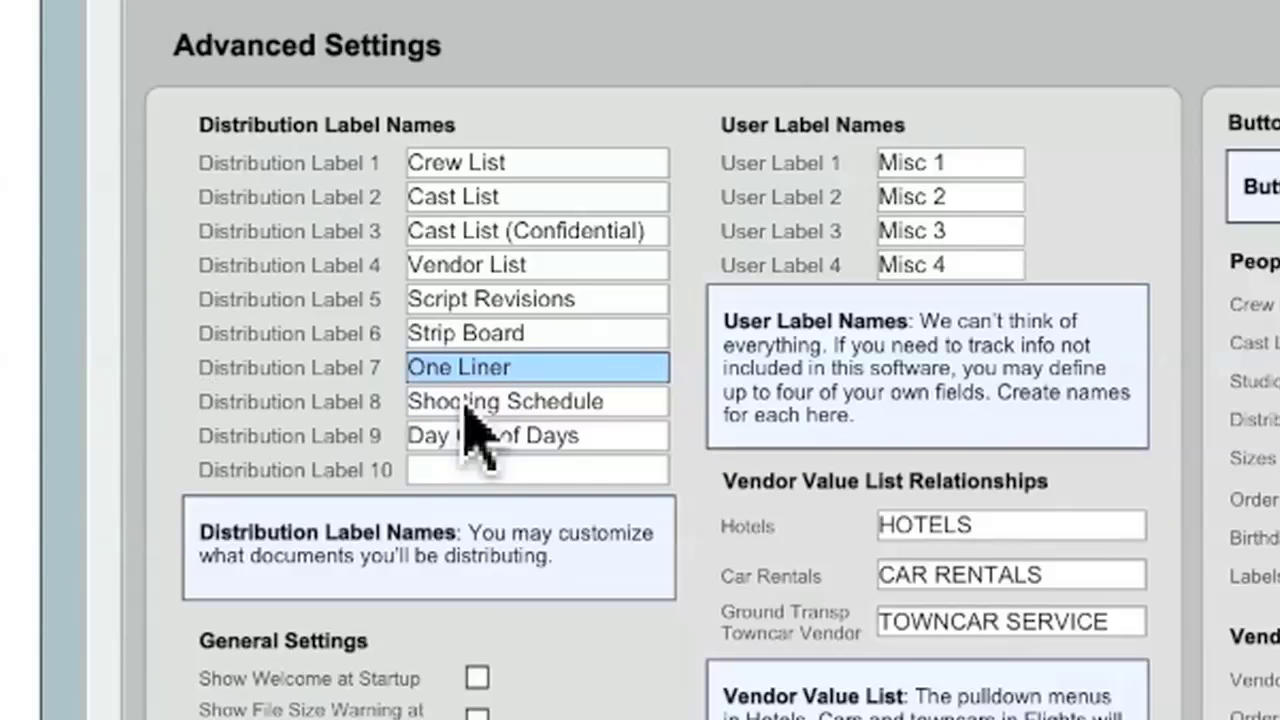
pyautogui.write('BG Day Out of Days')
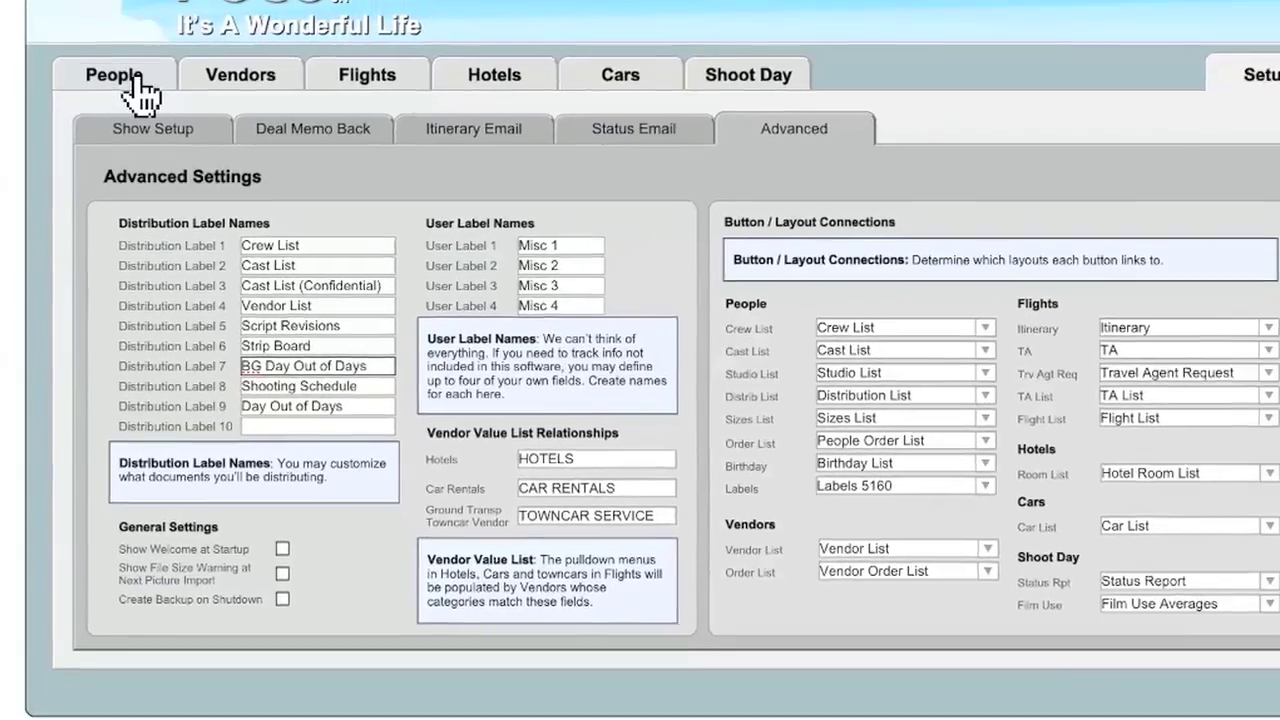
pyautogui.click(180, 88)
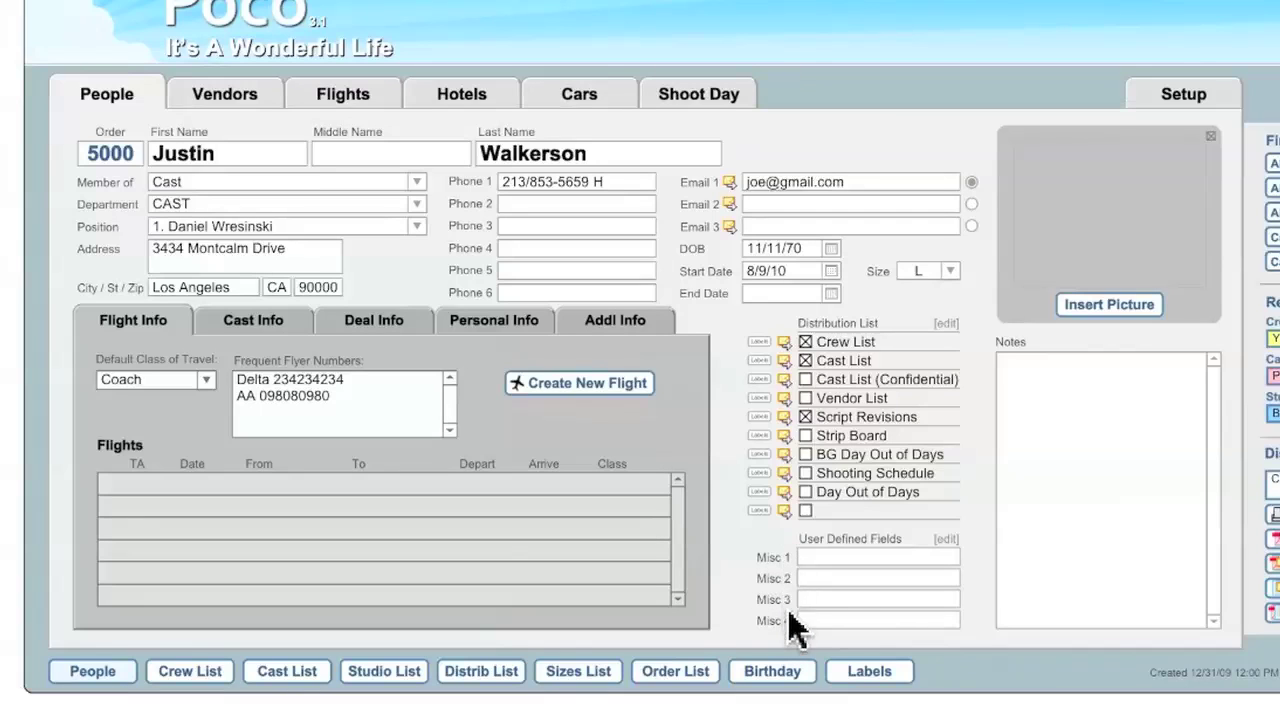
# - Follow the User Defined Fields [edit] link to the Advanced settings page
pyautogui.click(946, 540)
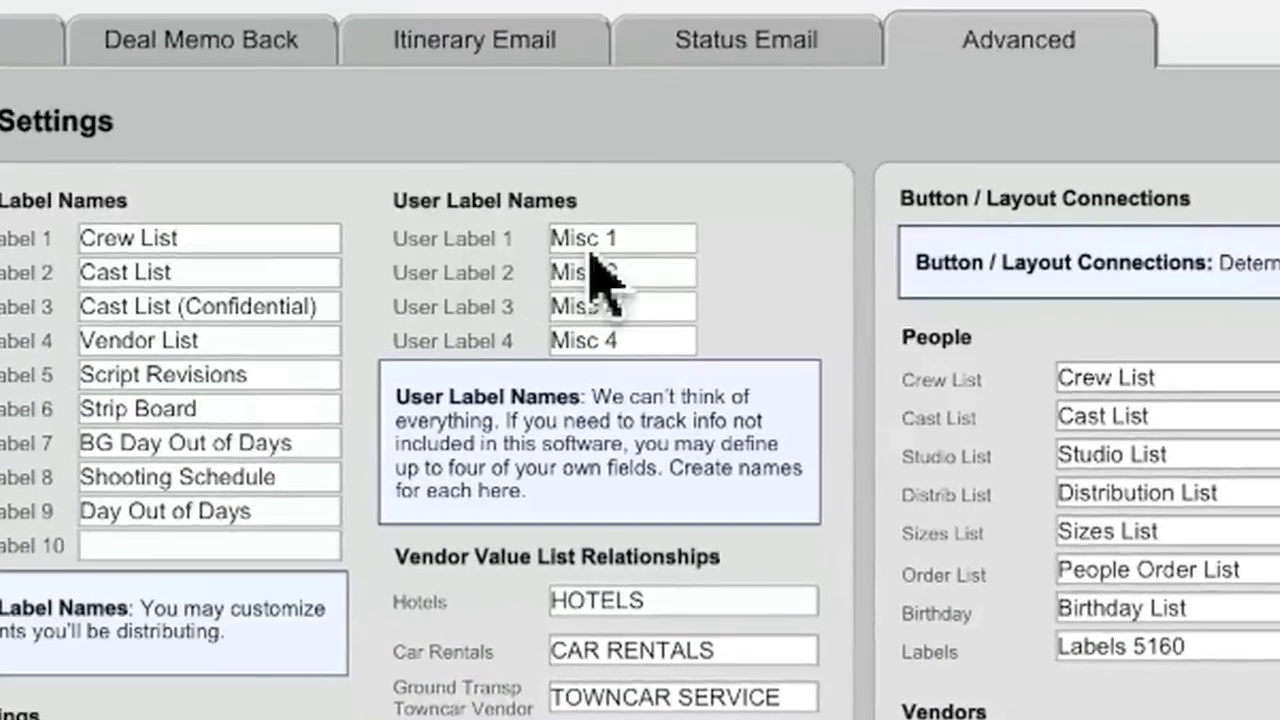
# - Replace User Label 1 Misc 1 with Local / Dist and view it on the person record
pyautogui.click(601, 243)
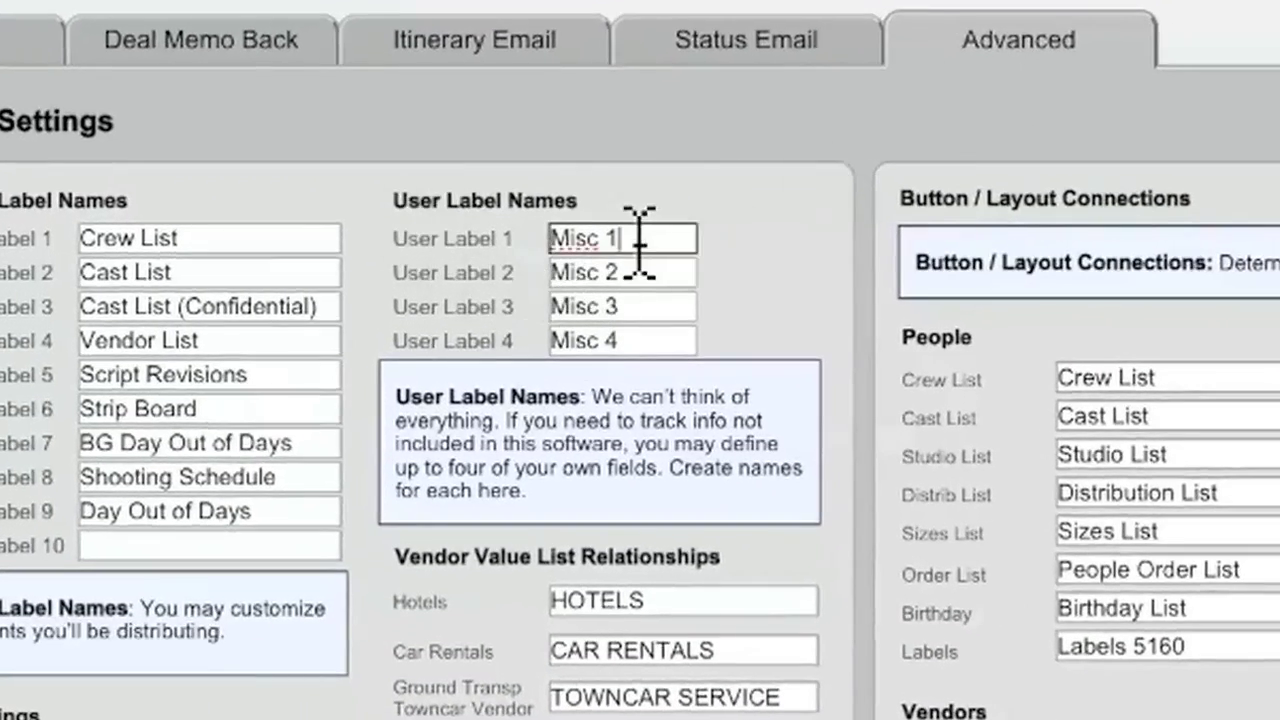
pyautogui.tripleClick(640, 243)
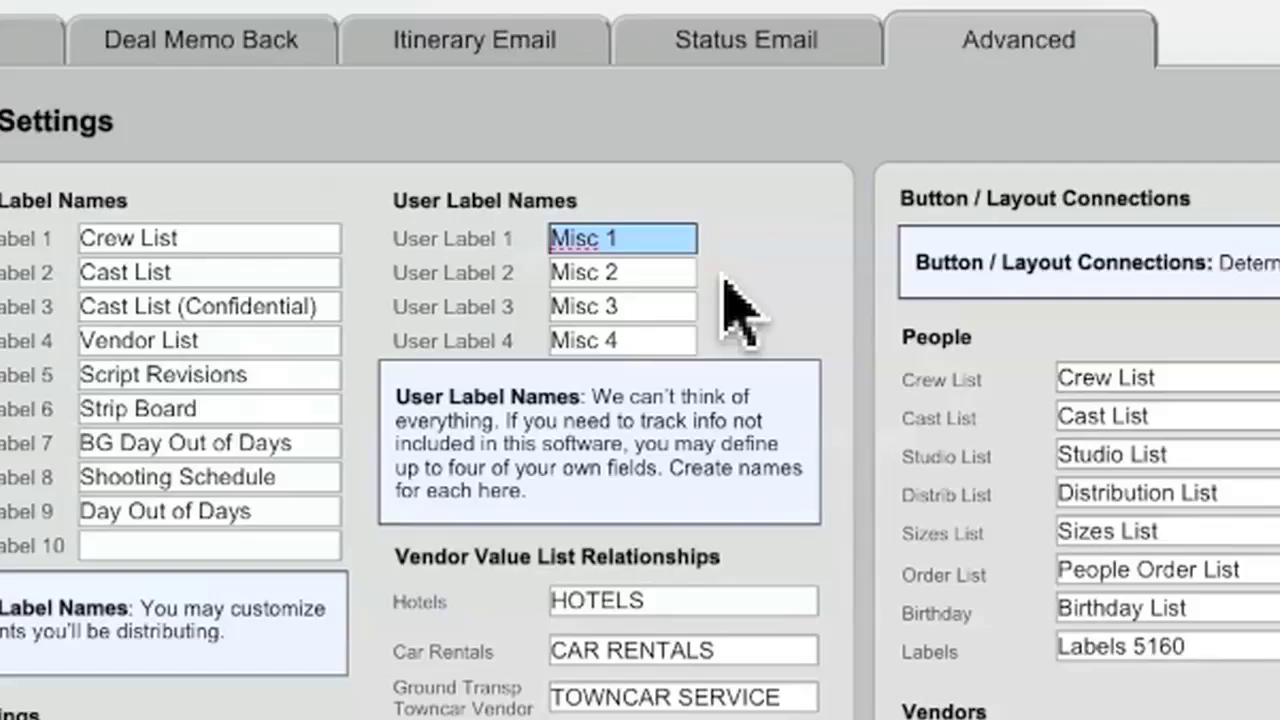
pyautogui.write('Local / Dist')
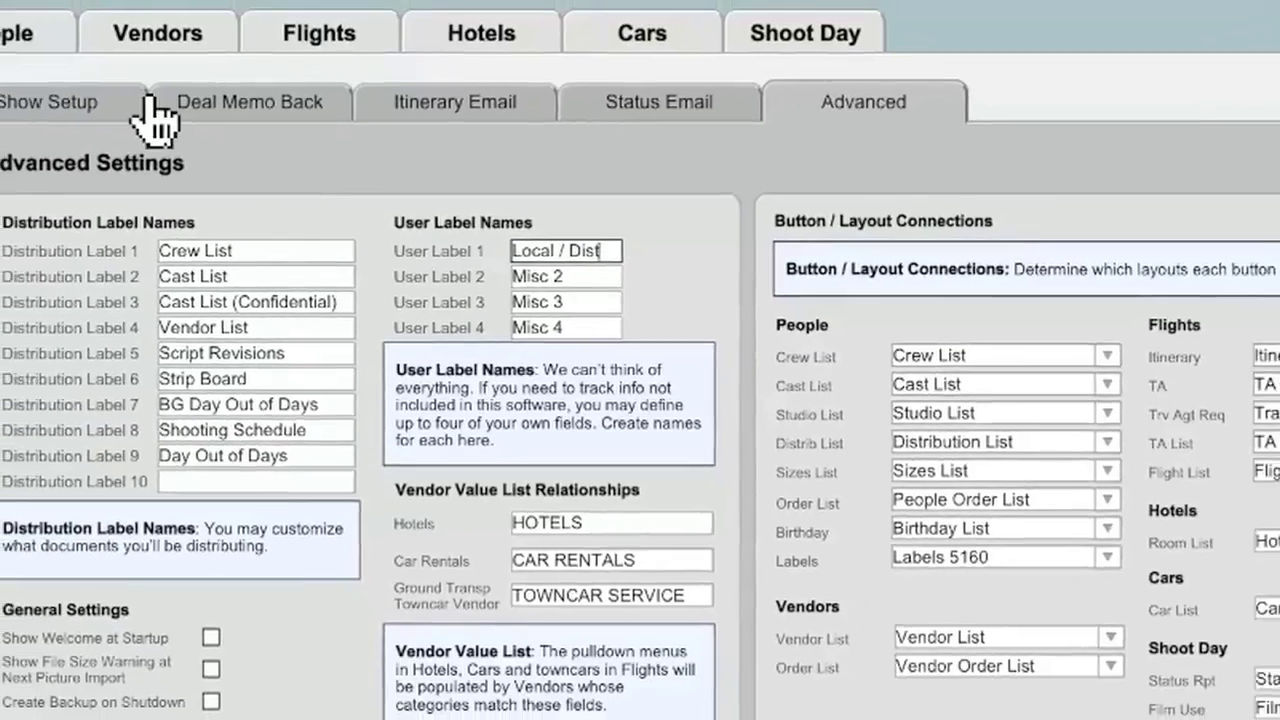
pyautogui.click(3, 2)
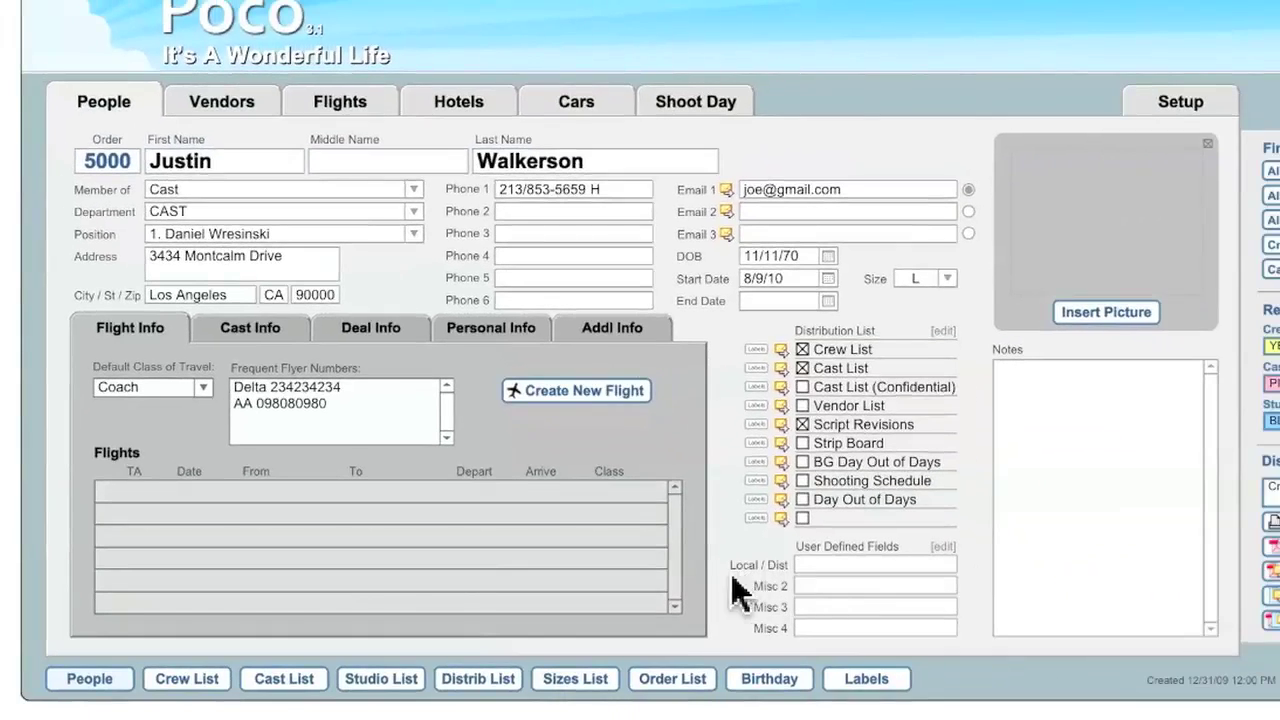
# - Check the Local / Dist field on the record, then go to Setup > Advanced
pyautogui.click(847, 568)
pyautogui.click(1170, 104)
pyautogui.click(727, 152)
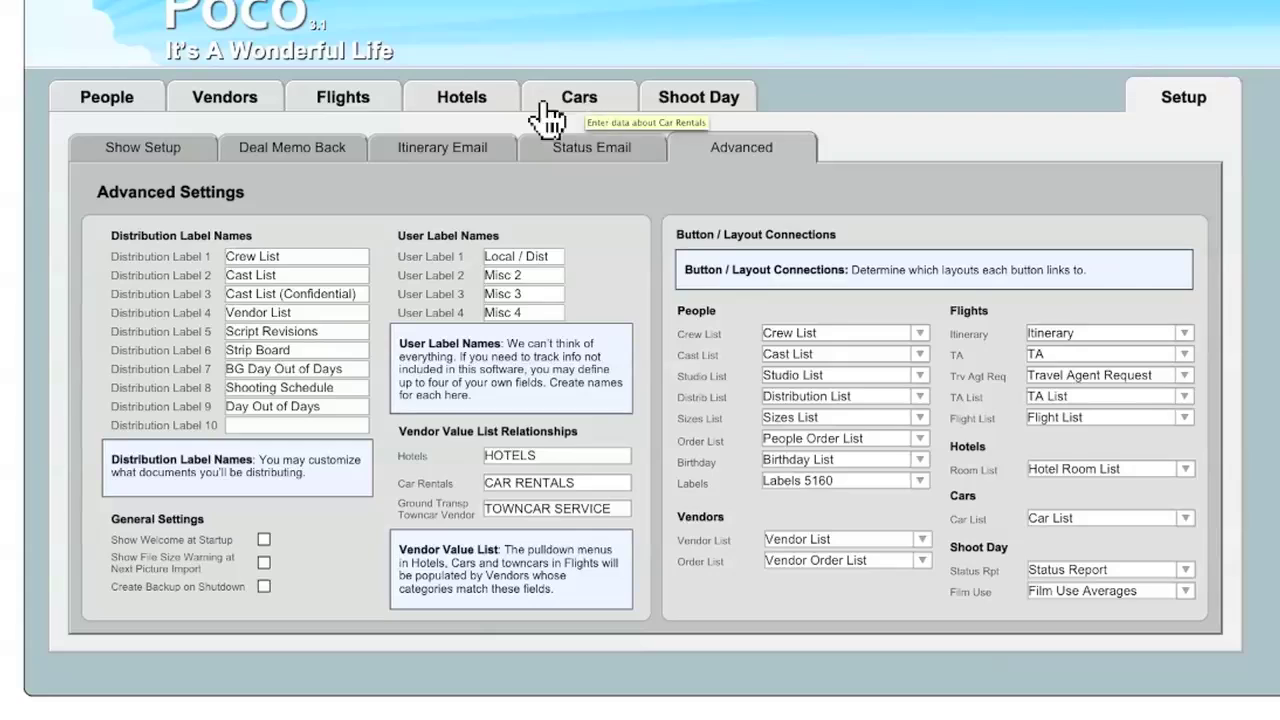
# - Step through the two car rental vendor records, then show the Cars rental entry form
pyautogui.click(230, 117)
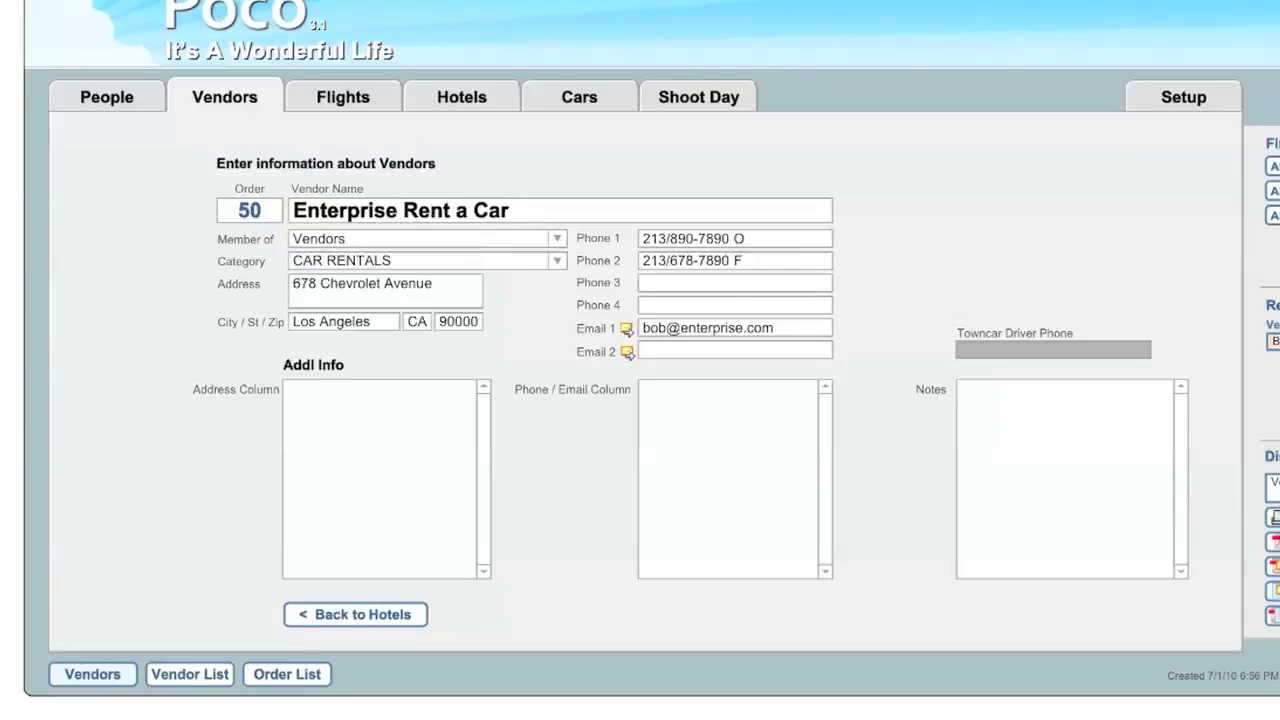
pyautogui.hotkey('ctrl', 'Down')
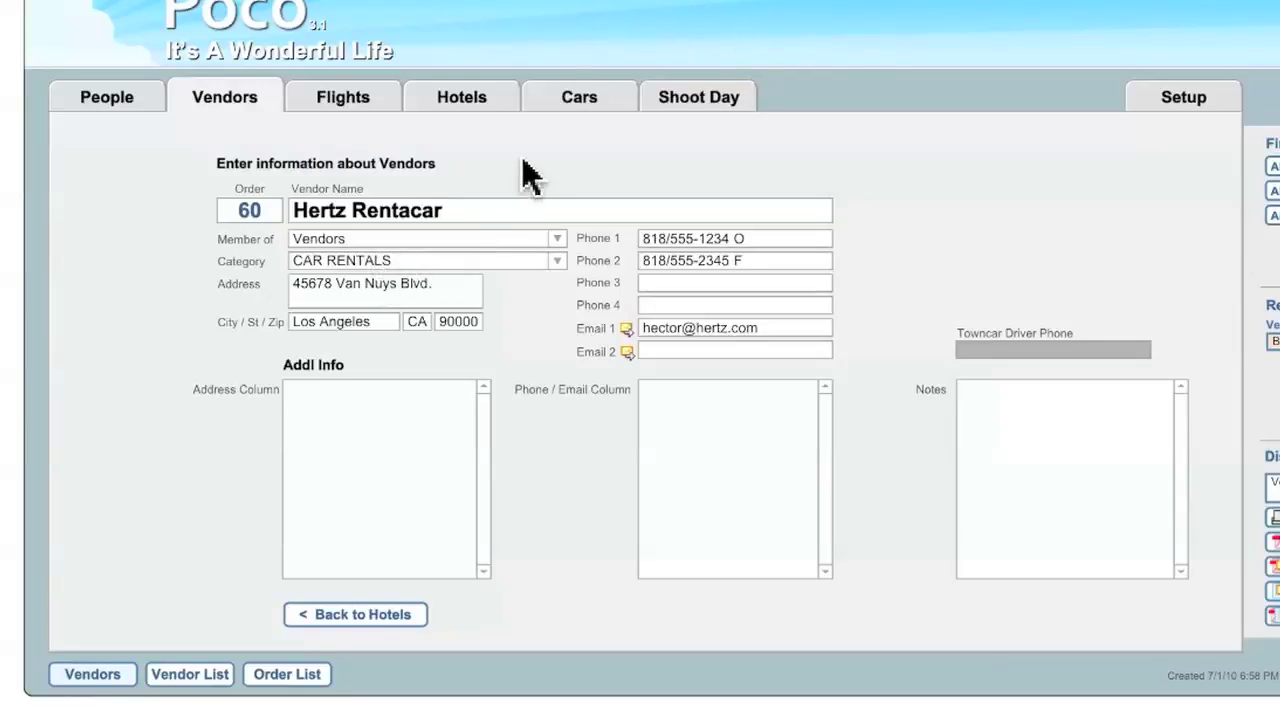
pyautogui.click(585, 100)
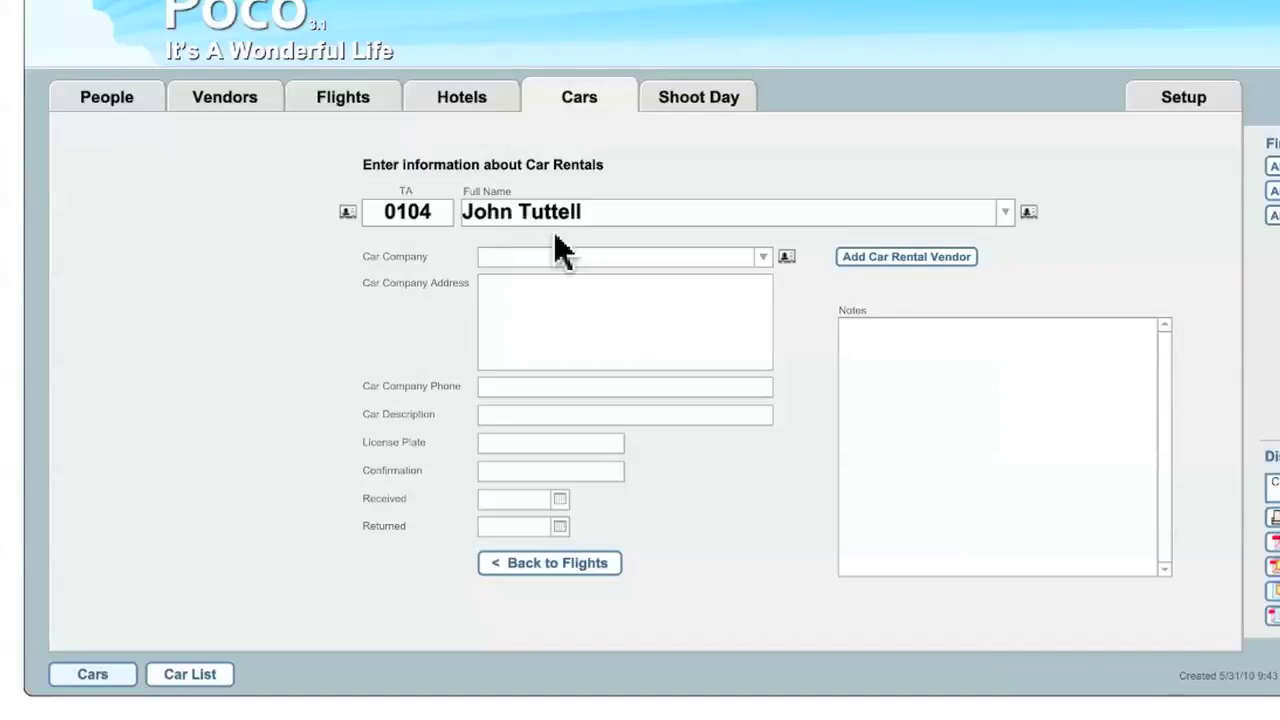
# - Choose Enterprise Rent a Car as the rental's car company, filling in its address and phone
pyautogui.click(765, 257)
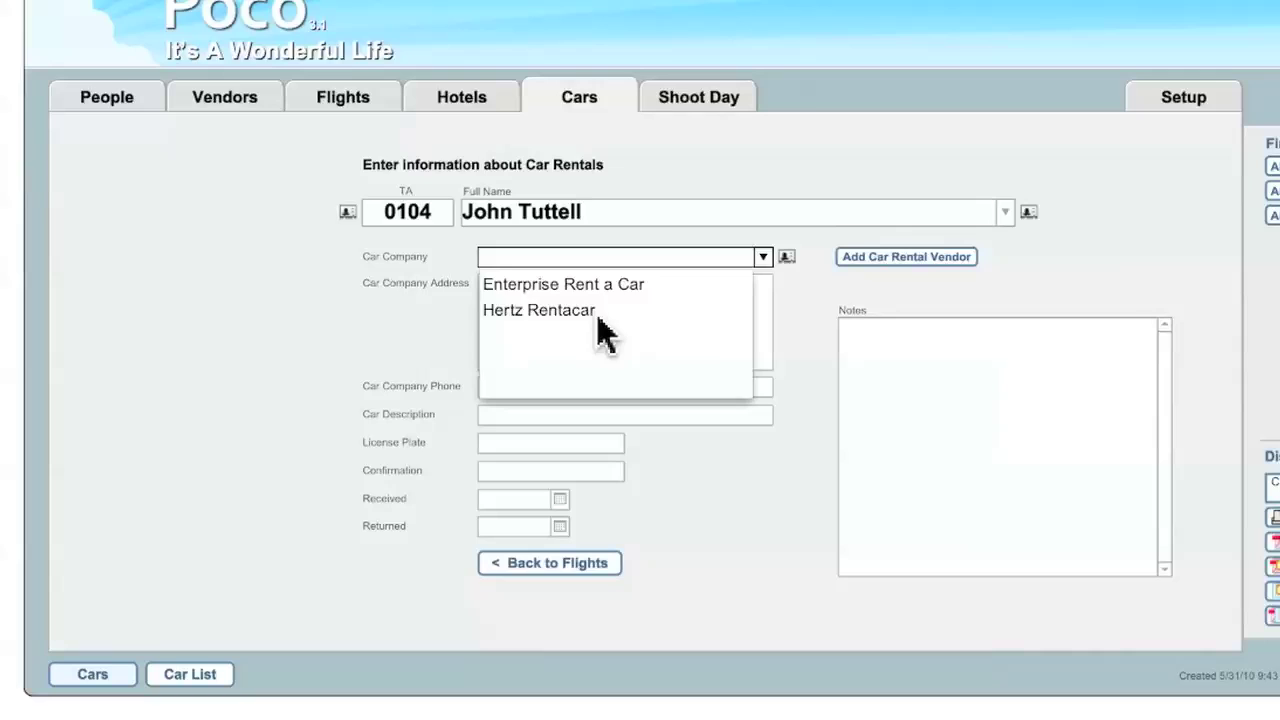
pyautogui.click(597, 285)
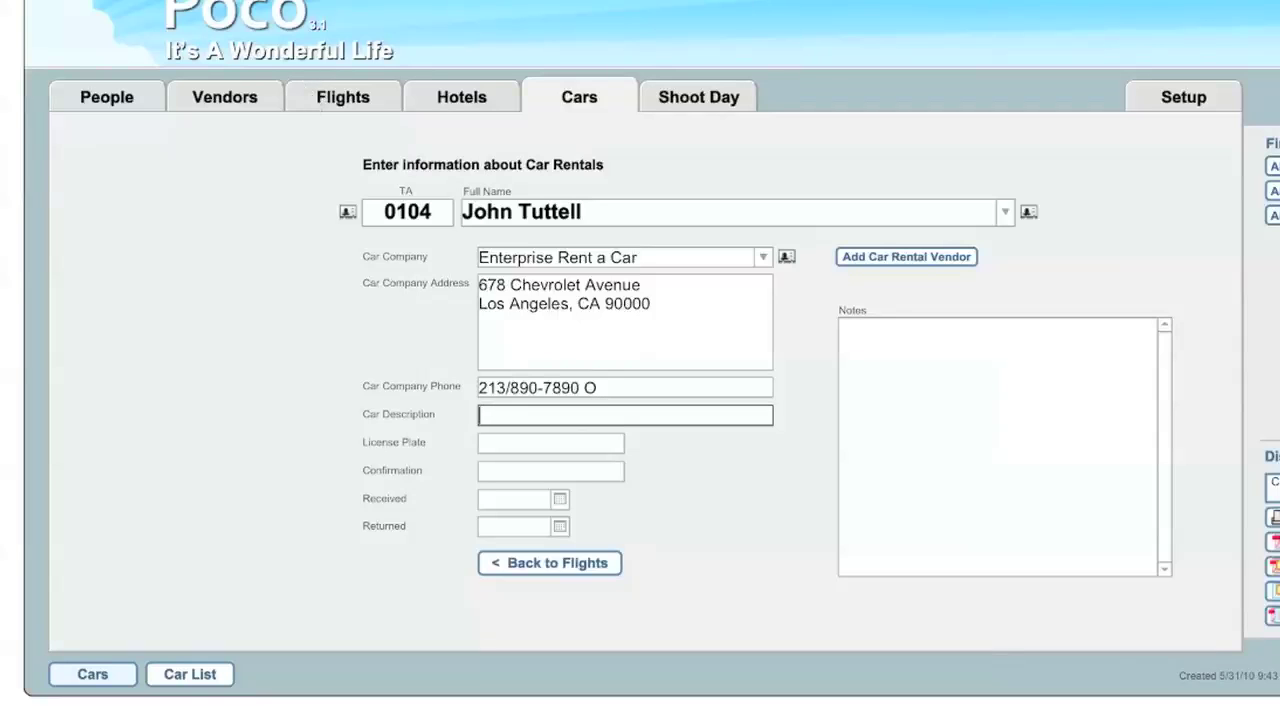
pyautogui.click(246, 104)
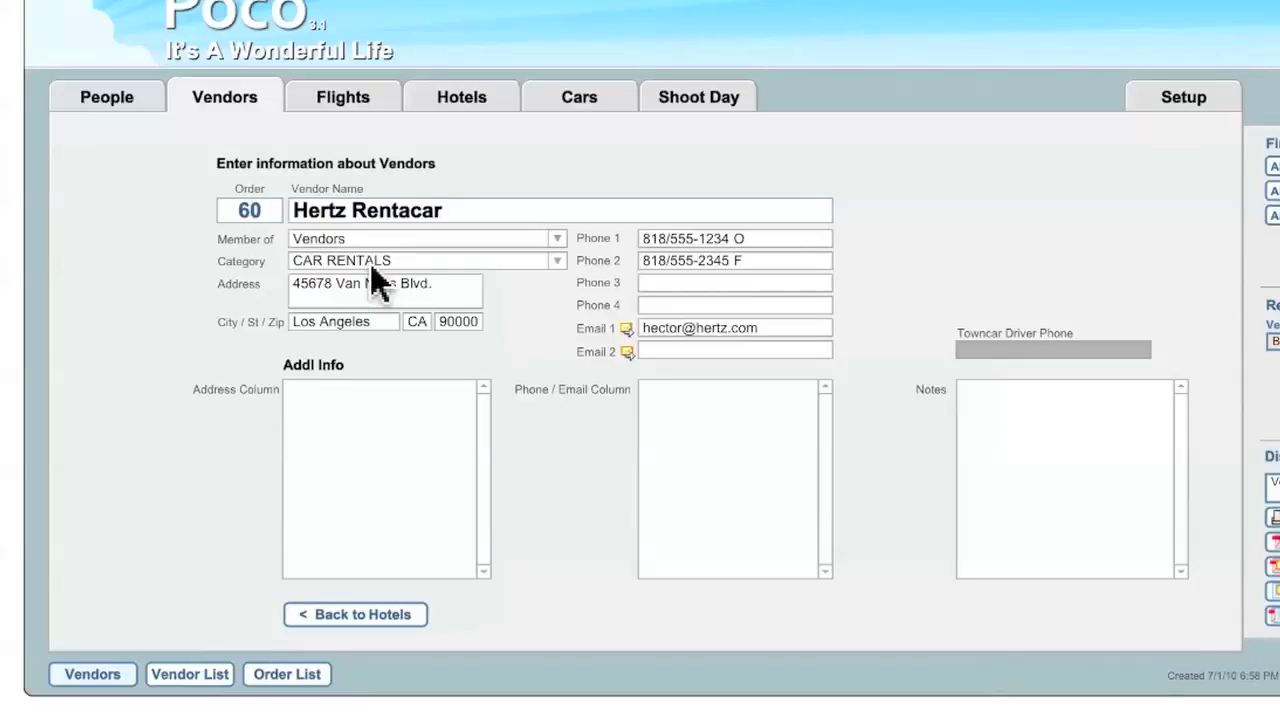
# - Open the Vendor Categories value list editor from Hertz Rentacar's Category dropdown
pyautogui.click(557, 261)
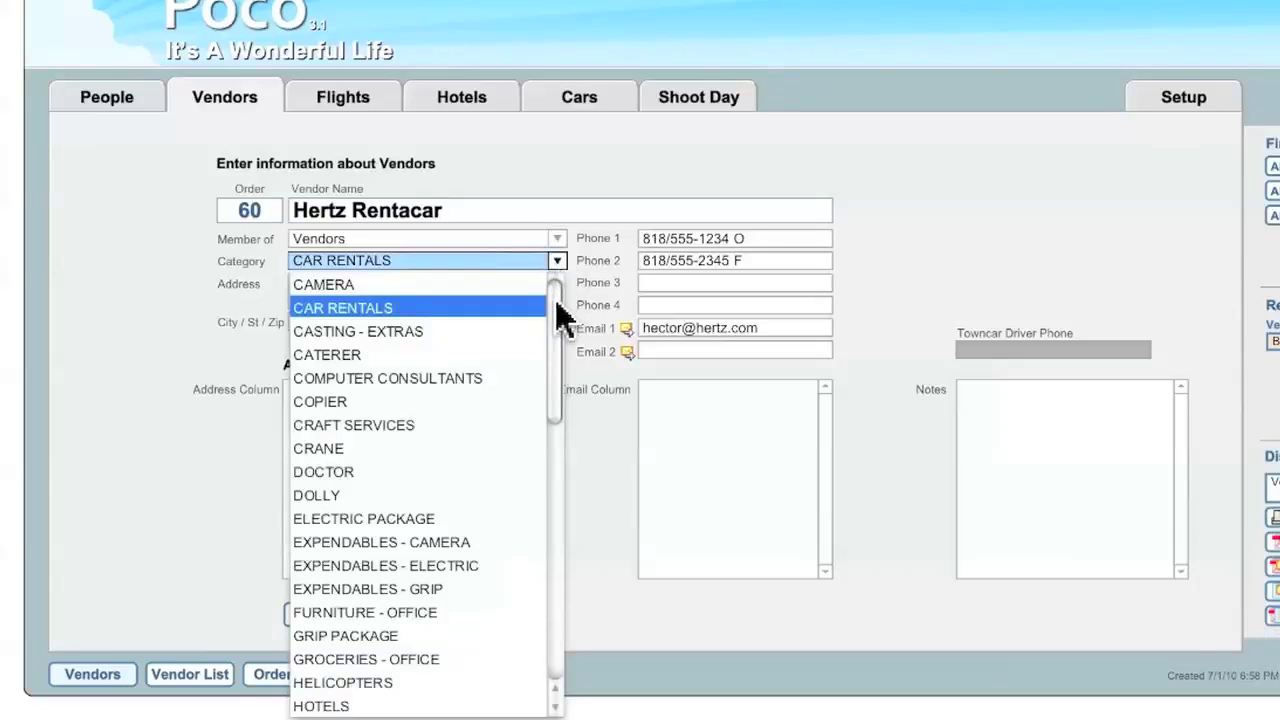
pyautogui.moveTo(557, 303); pyautogui.dragTo(560, 612)
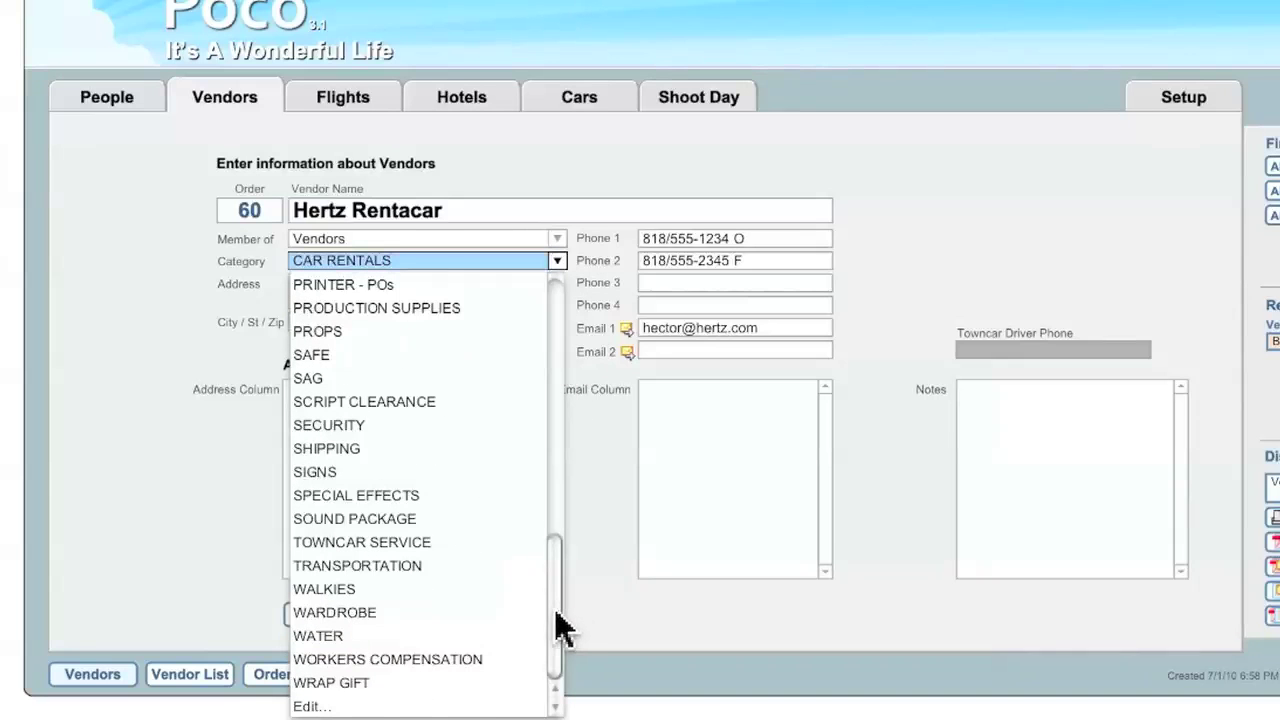
pyautogui.click(310, 706)
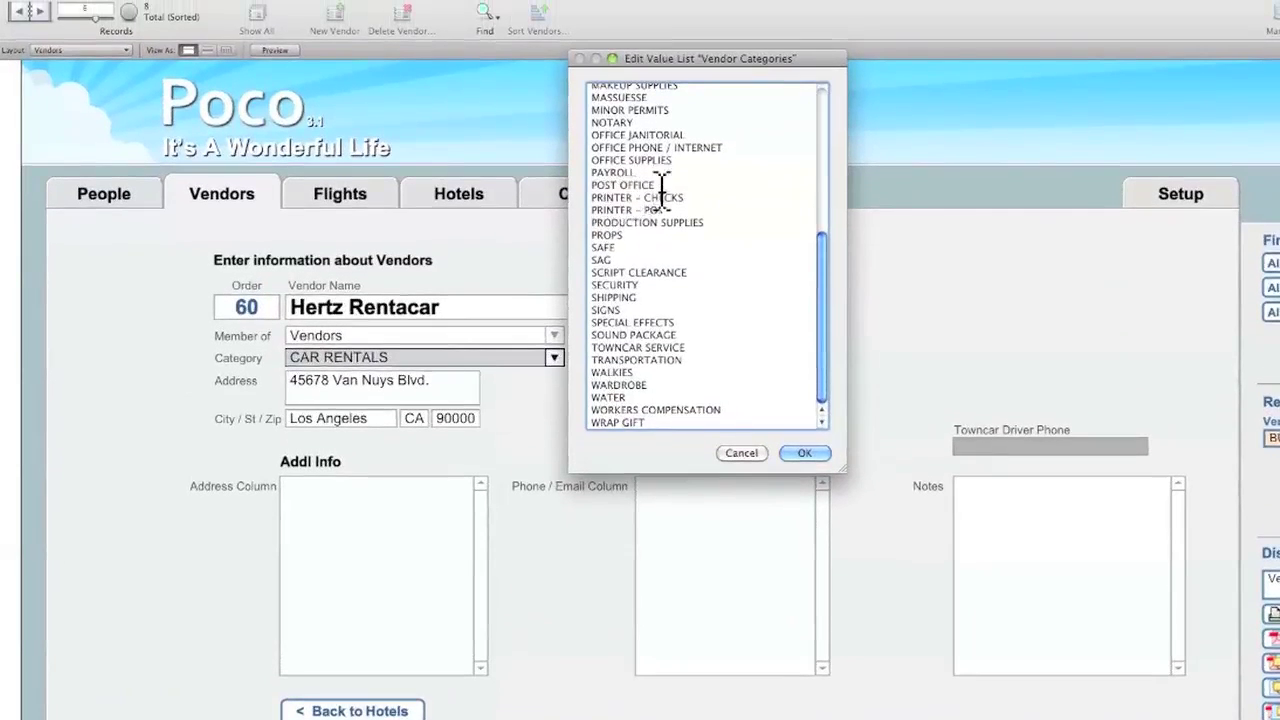
# - Rename the CAR RENTALS value list entry to RENTAL CARS and confirm the list
pyautogui.scroll(10, 655, 170)
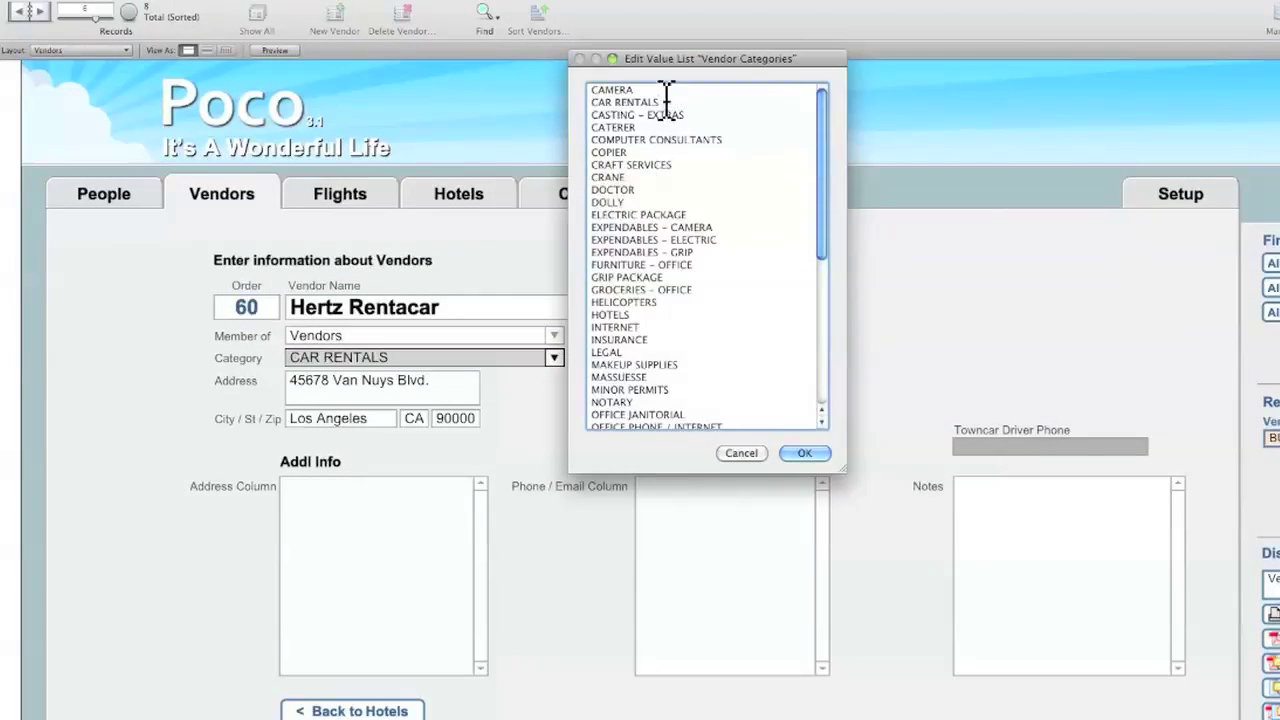
pyautogui.moveTo(660, 101); pyautogui.dragTo(546, 106)
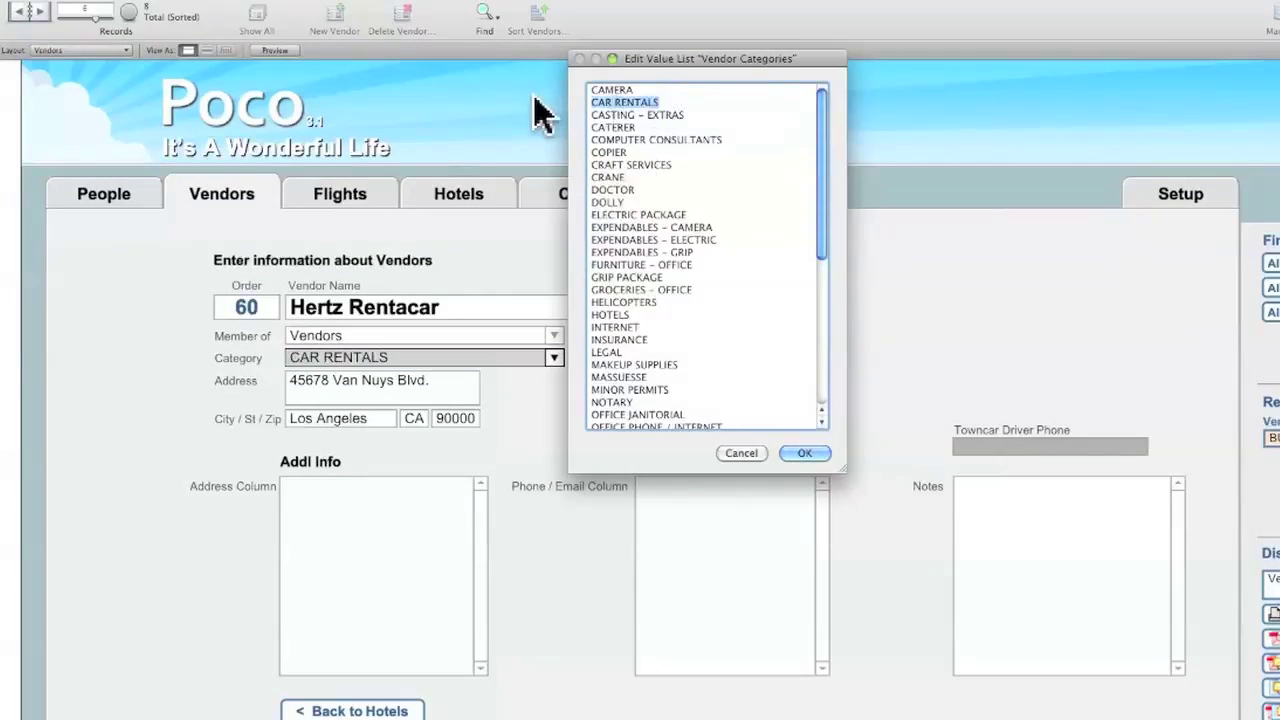
pyautogui.write('RENTAL C')
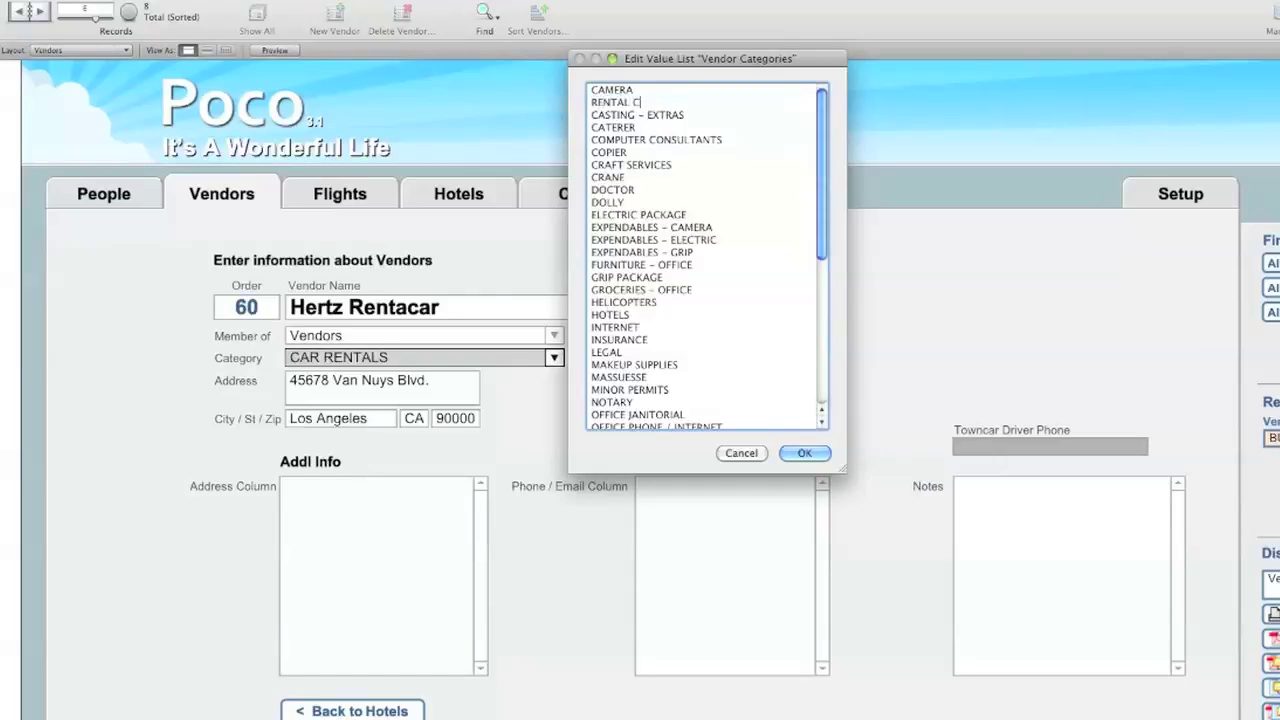
pyautogui.write('ARS')
pyautogui.click(804, 455)
# - Set the Category of both Hertz Rentacar and Enterprise Rent a Car to RENTAL CARS
pyautogui.click(554, 357)
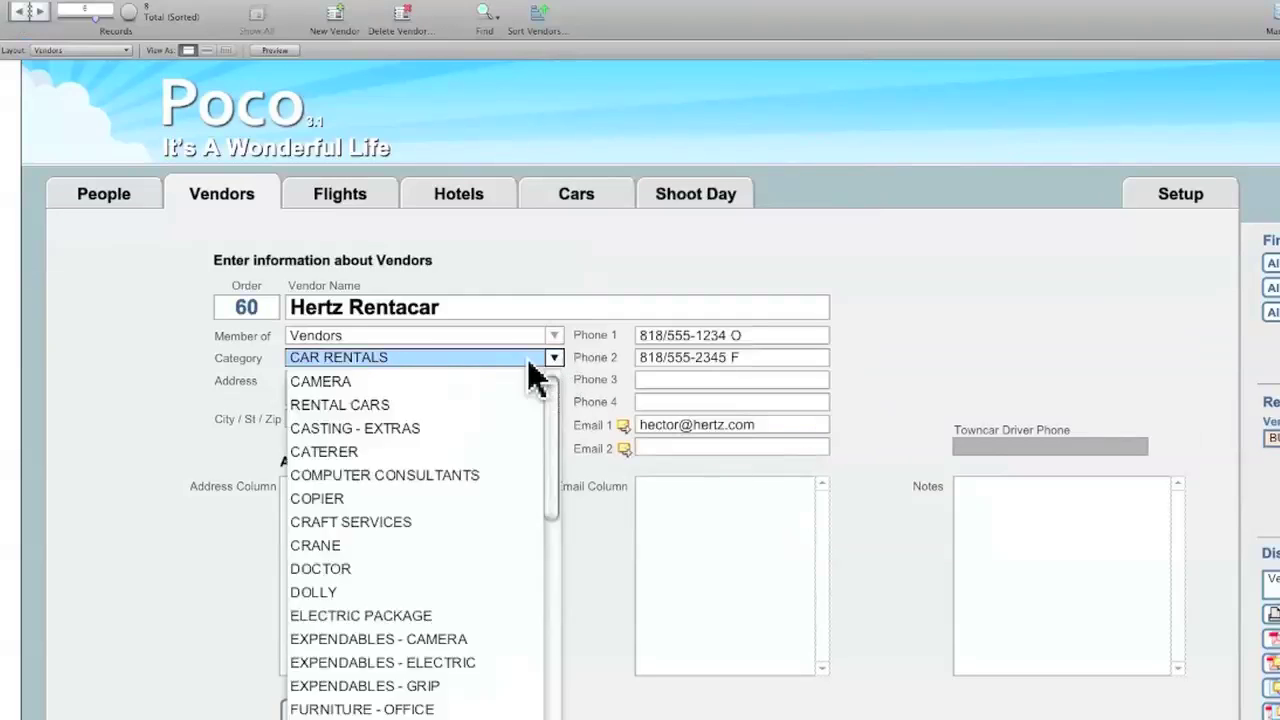
pyautogui.click(375, 404)
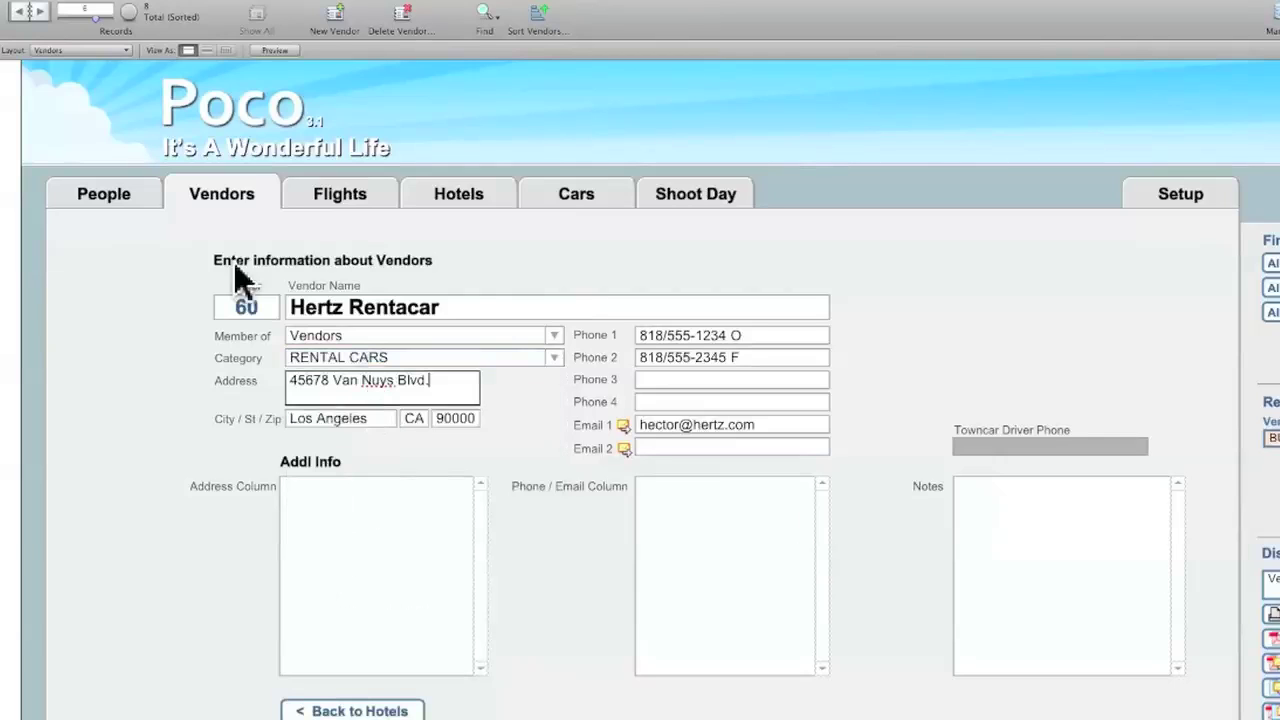
pyautogui.click(22, 8)
pyautogui.click(556, 360)
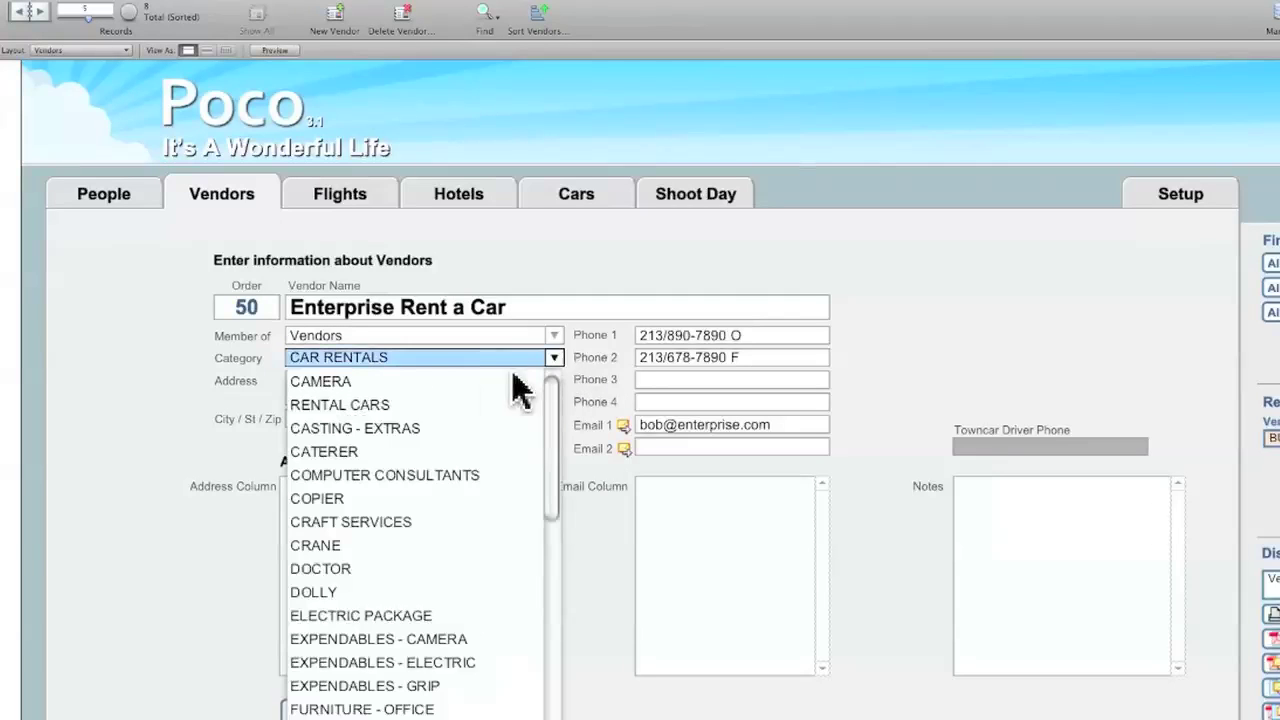
pyautogui.click(438, 405)
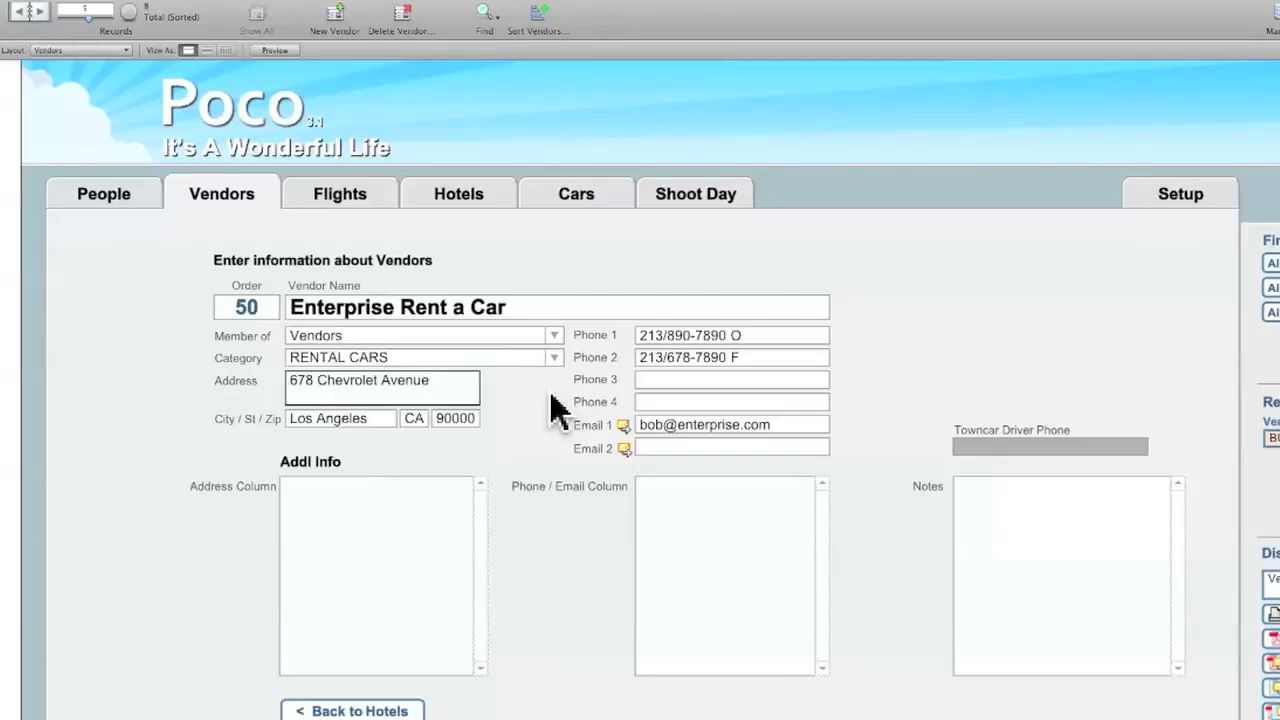
pyautogui.click(578, 198)
# - Clear the rental's car company, find the Car Company list empty, then view Enterprise's vendor record
pyautogui.click(759, 351)
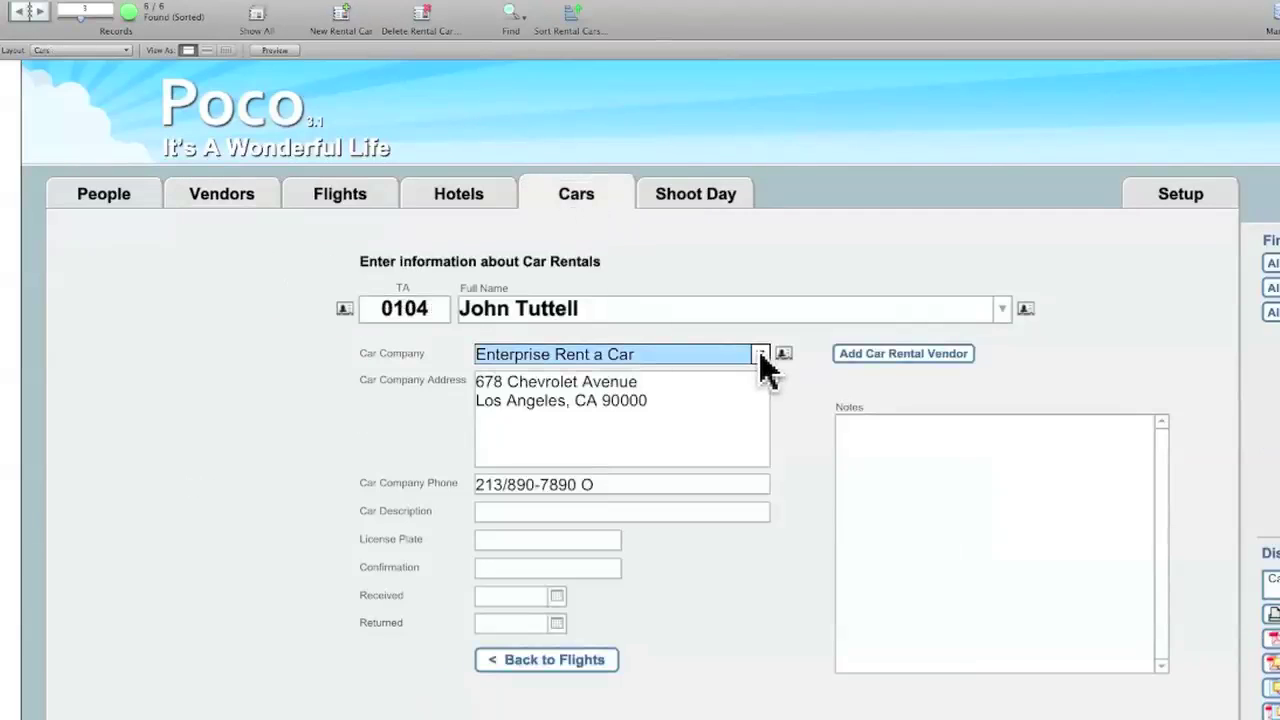
pyautogui.press('BackSpace')
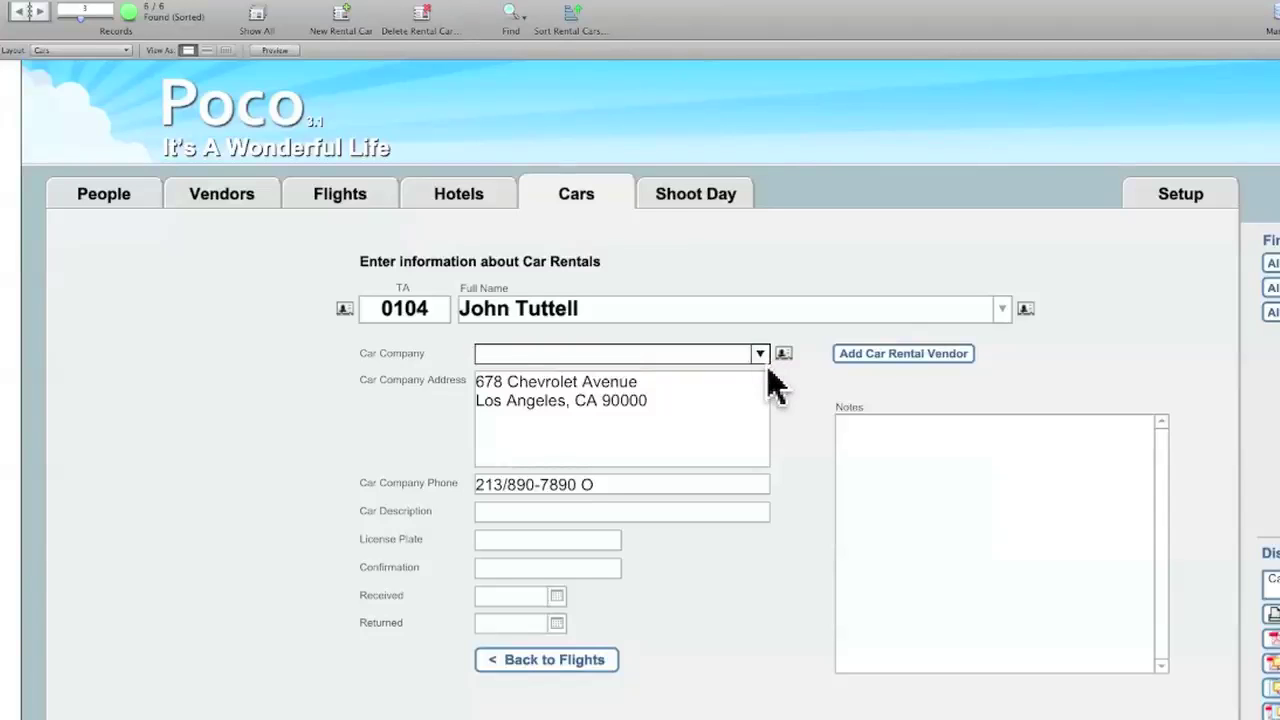
pyautogui.click(786, 420)
pyautogui.click(759, 352)
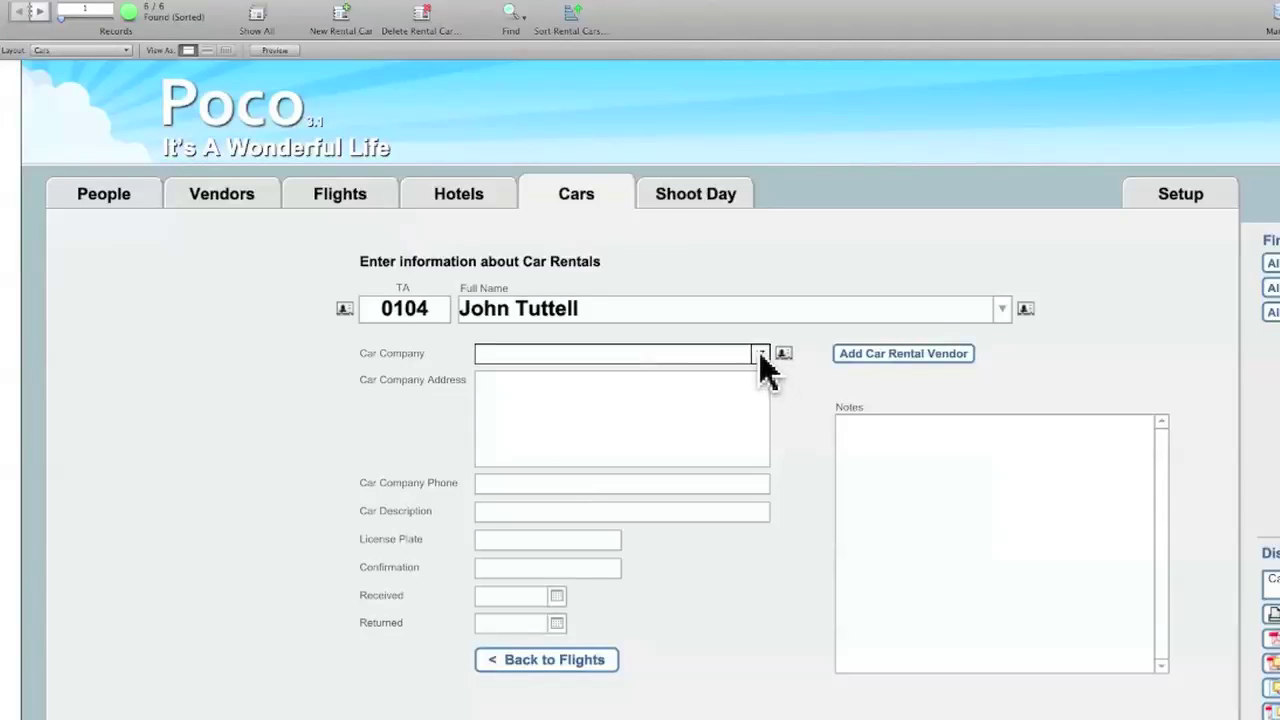
pyautogui.click(761, 354)
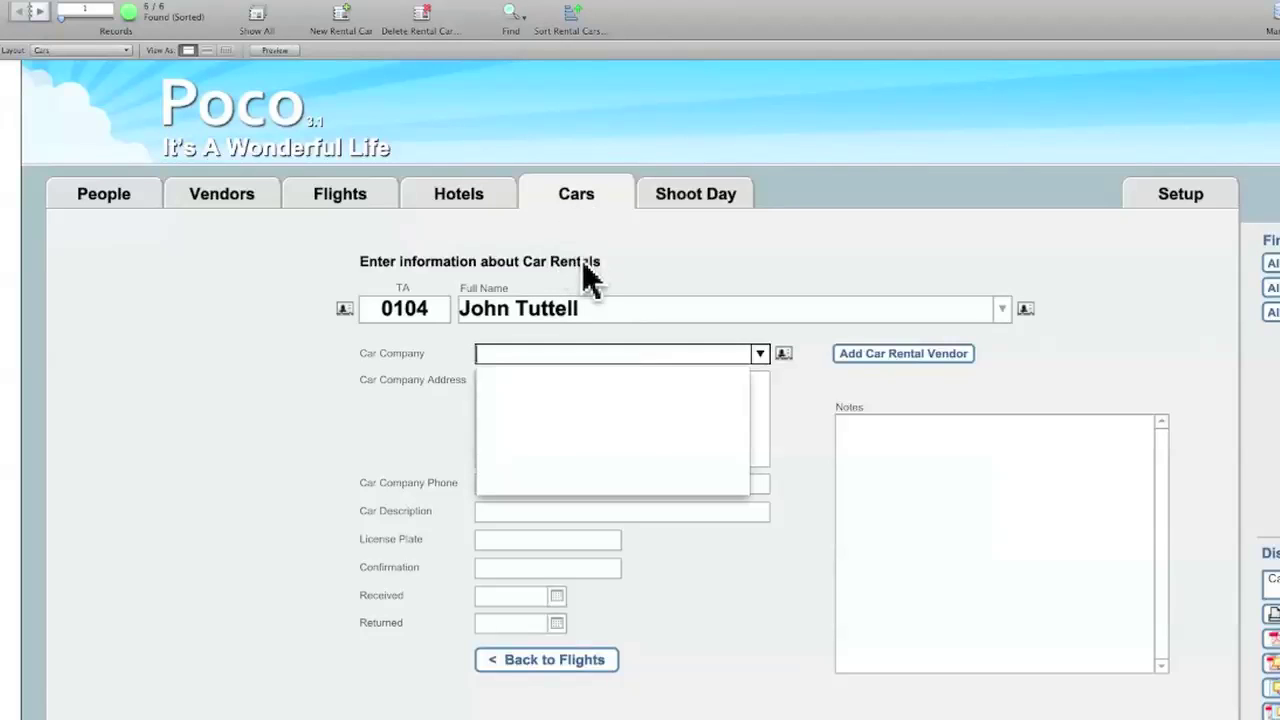
pyautogui.click(240, 200)
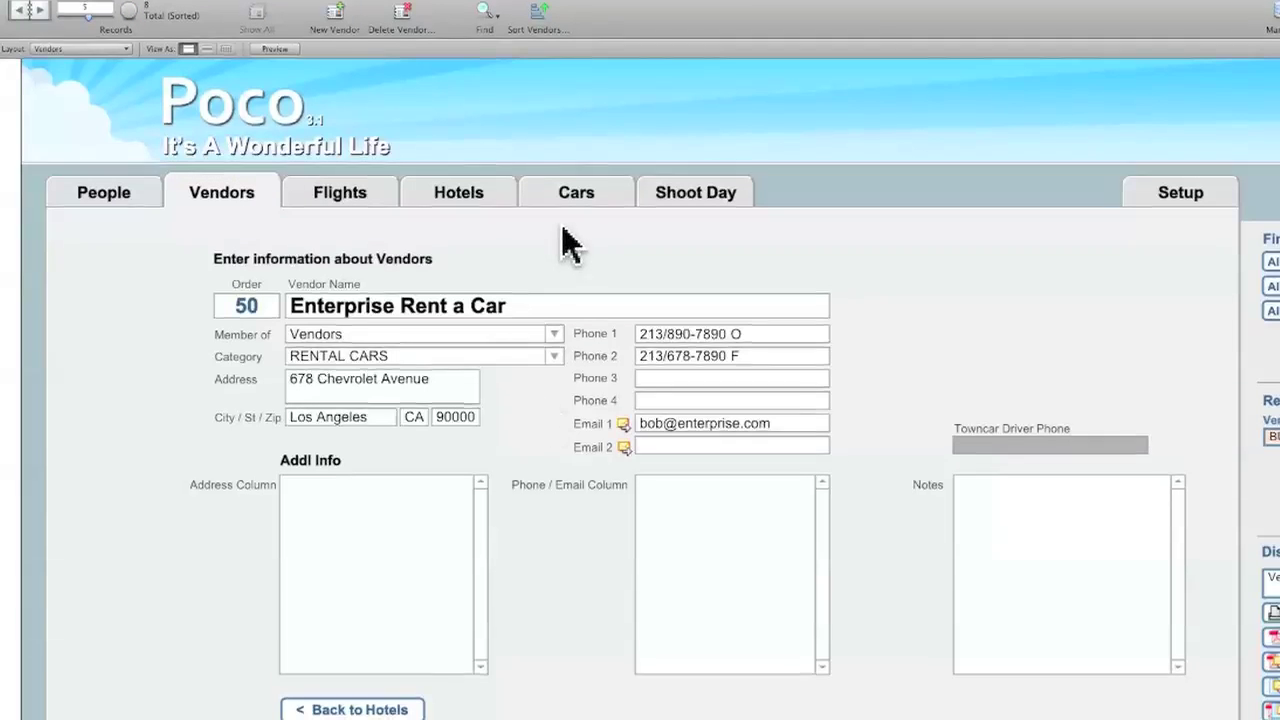
# - In Setup > Advanced, change the Car Rentals vendor relationship from CAR RENTALS to RENTAL CARS
pyautogui.click(1185, 203)
pyautogui.click(728, 243)
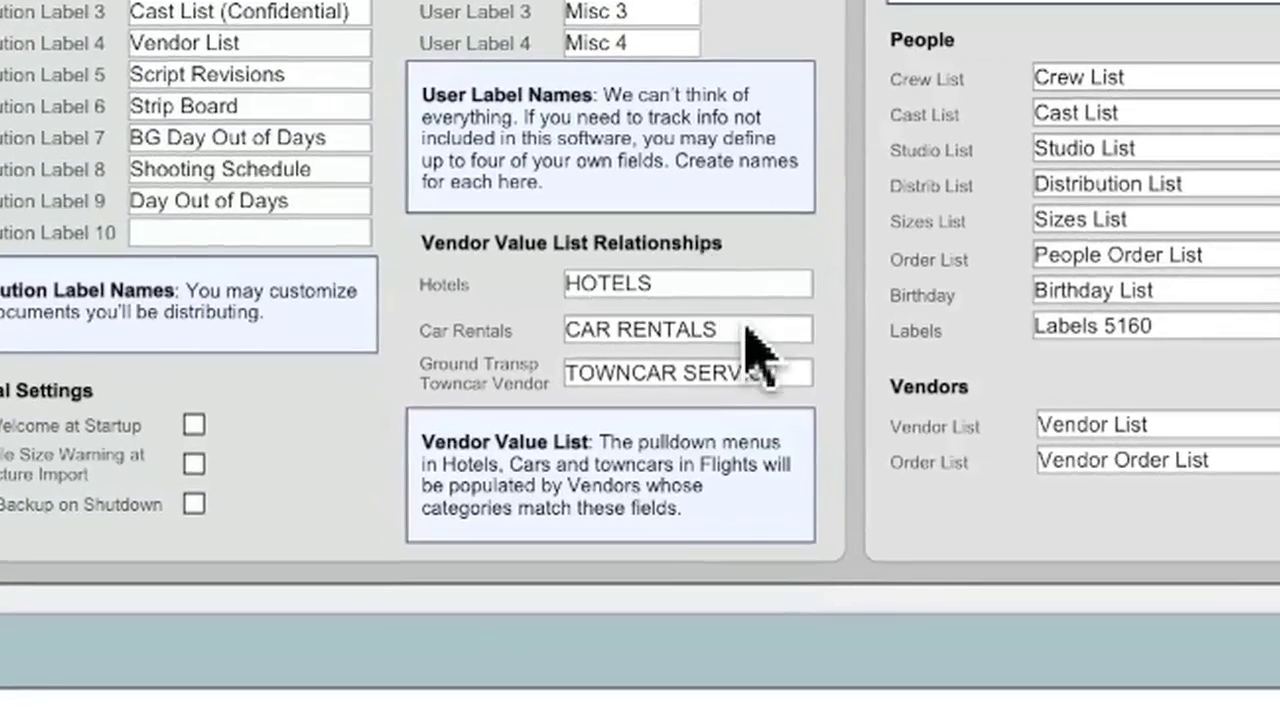
pyautogui.click(719, 366)
pyautogui.moveTo(750, 338); pyautogui.dragTo(508, 330)
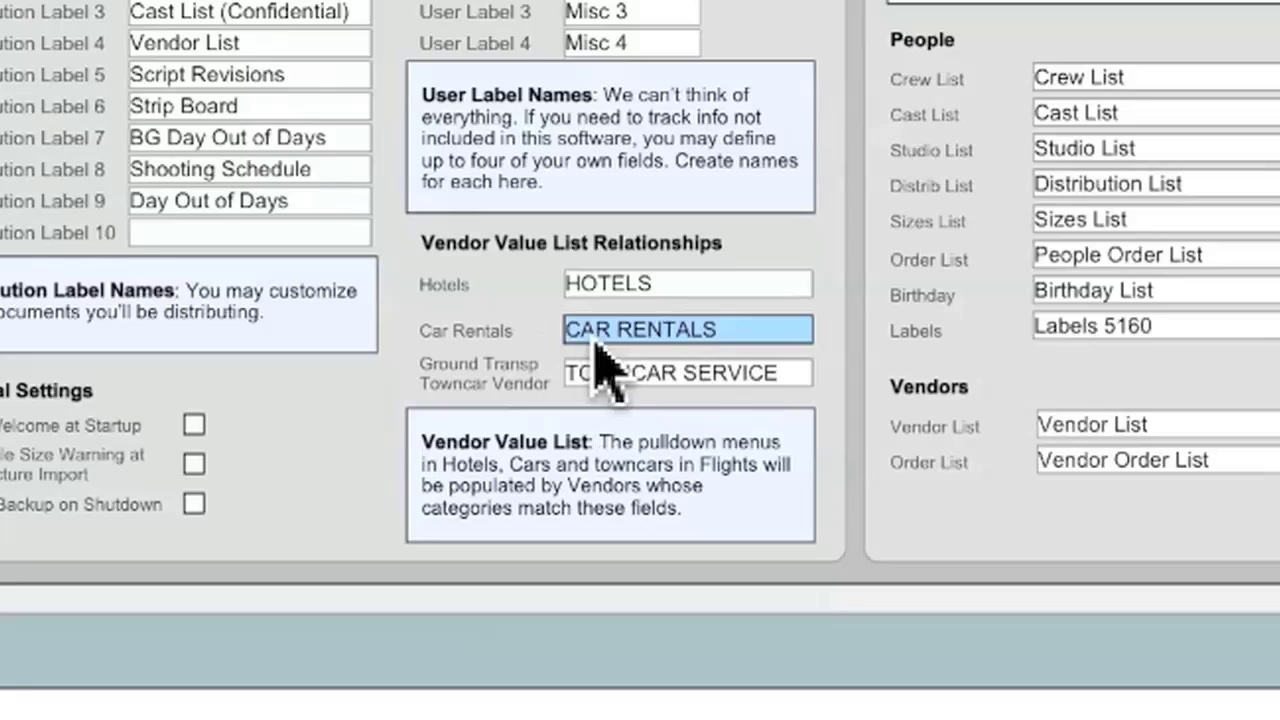
pyautogui.write('RENTAL CAR')
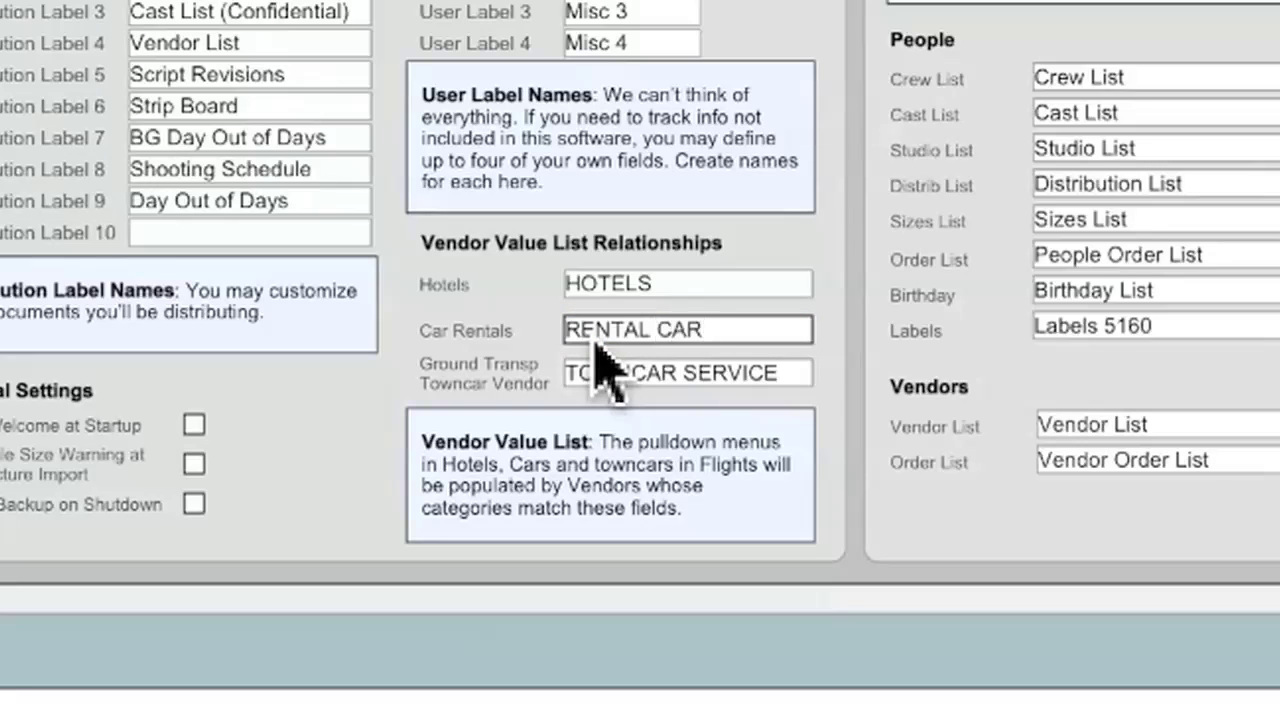
pyautogui.write('S')
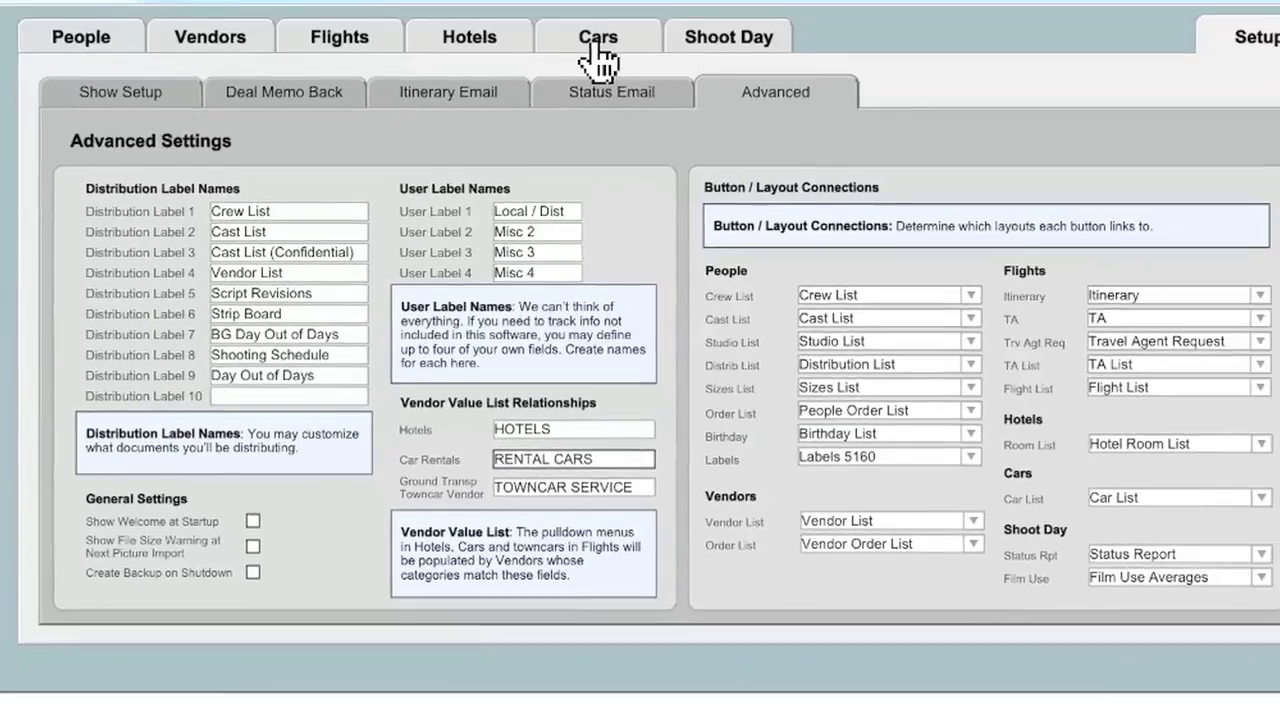
pyautogui.click(593, 46)
pyautogui.click(760, 252)
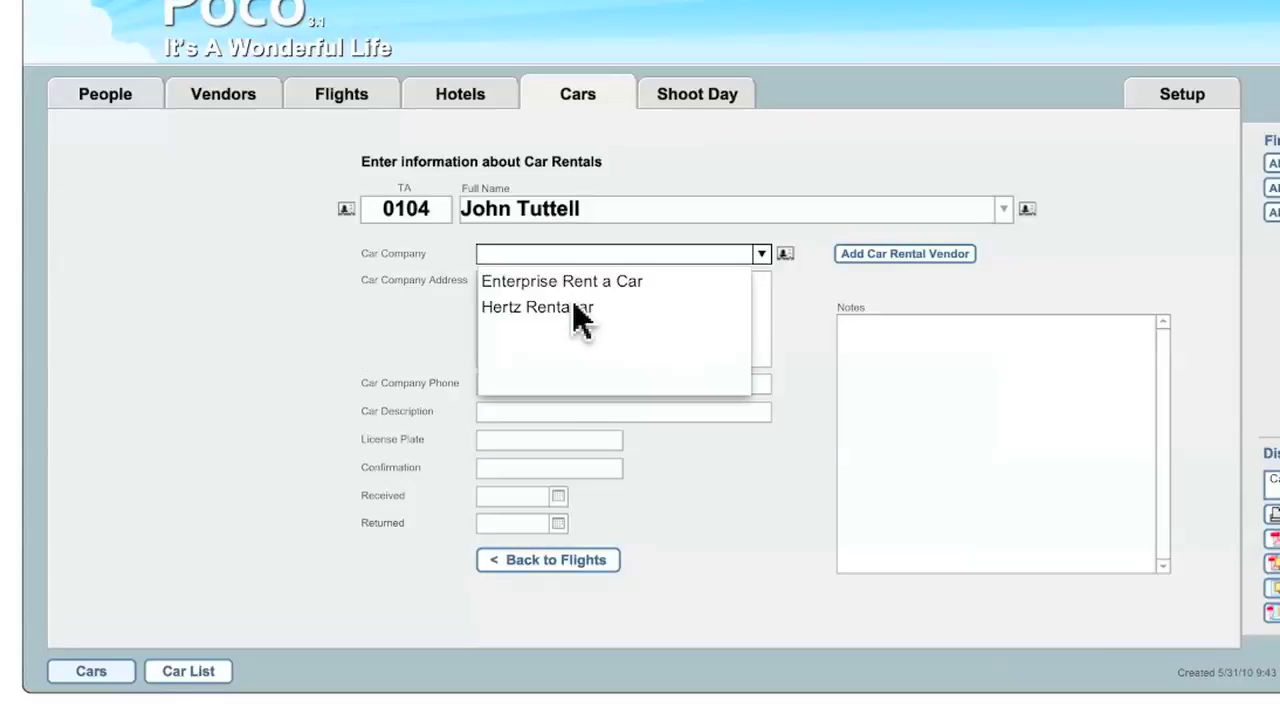
pyautogui.click(249, 103)
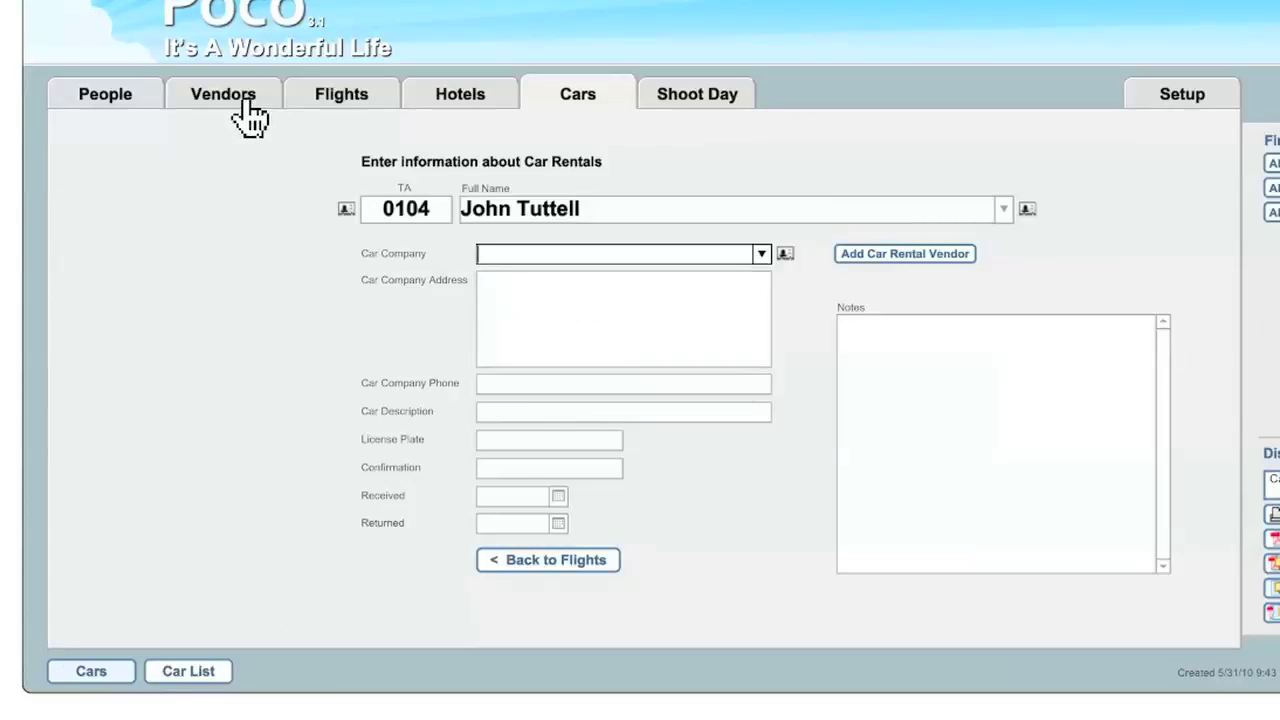
pyautogui.click(247, 103)
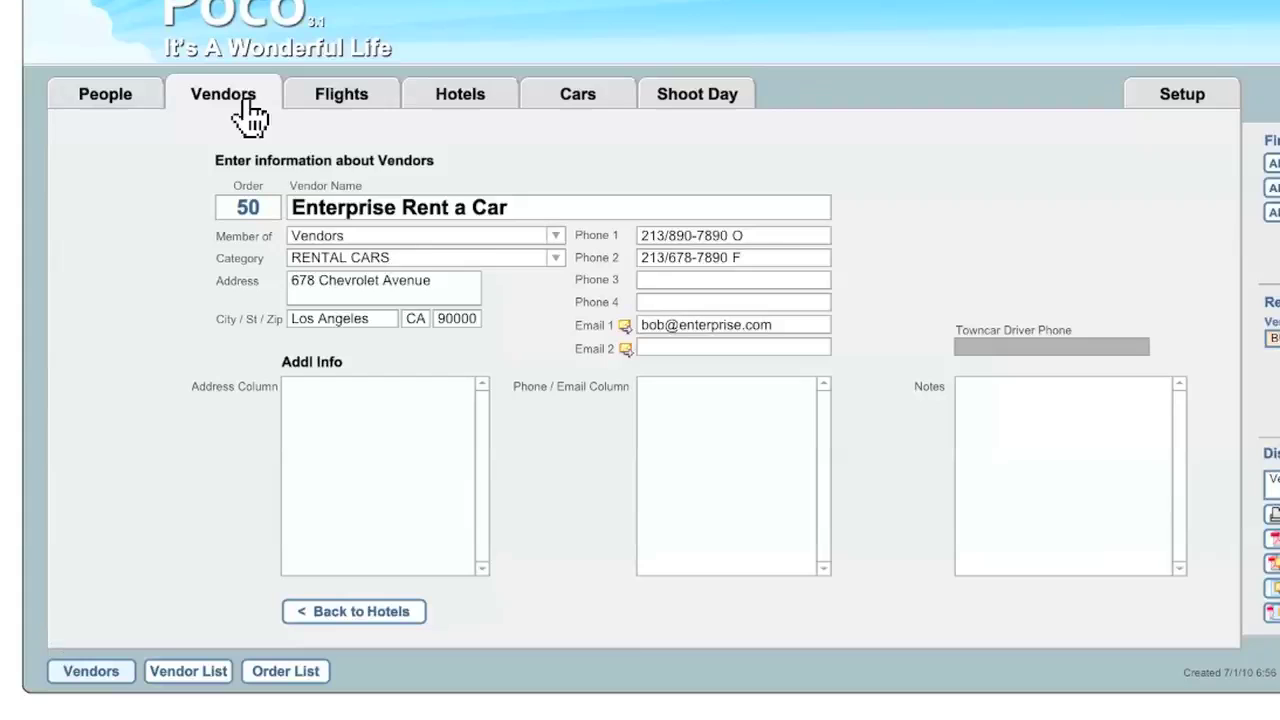
pyautogui.click(556, 258)
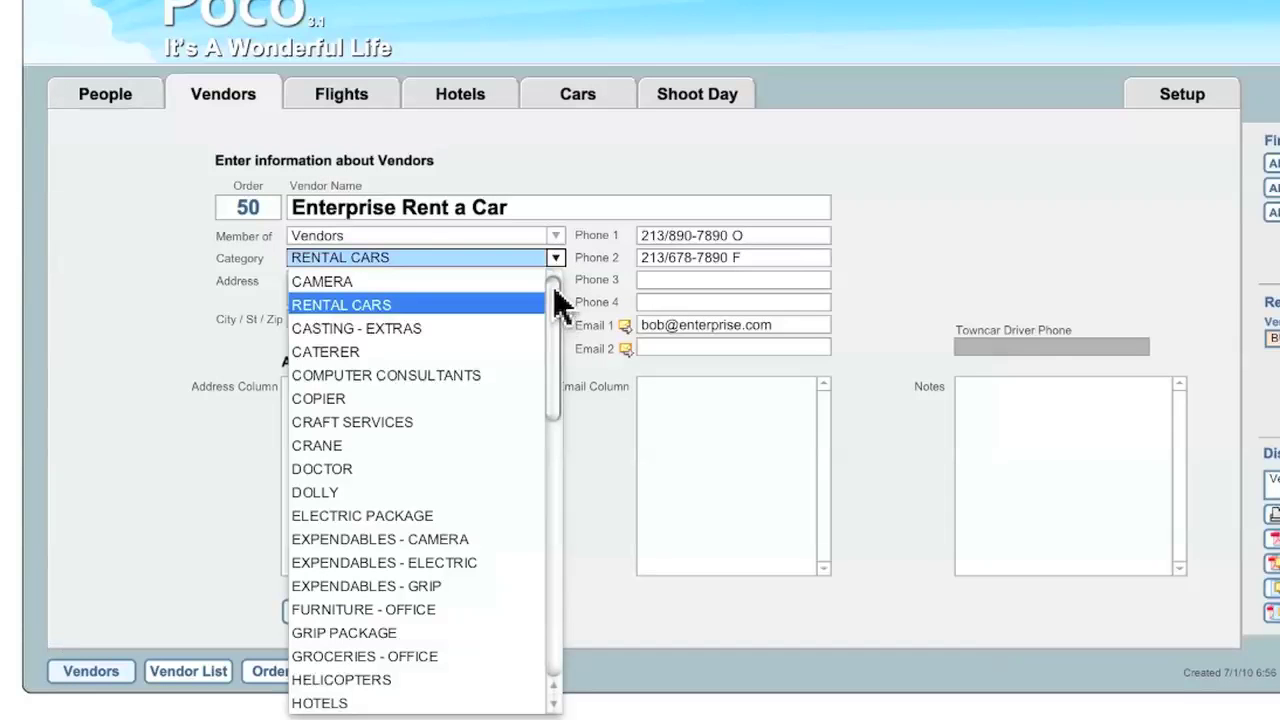
pyautogui.click(486, 95)
pyautogui.click(486, 112)
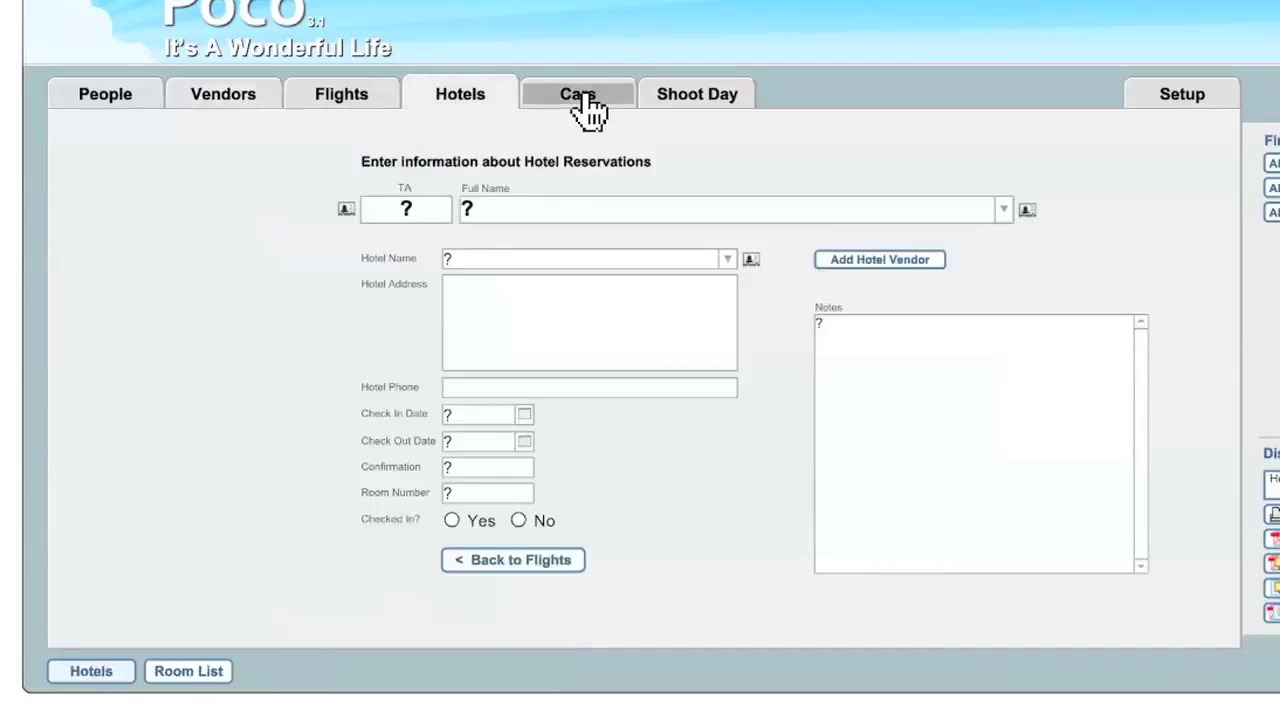
pyautogui.click(590, 110)
pyautogui.click(490, 105)
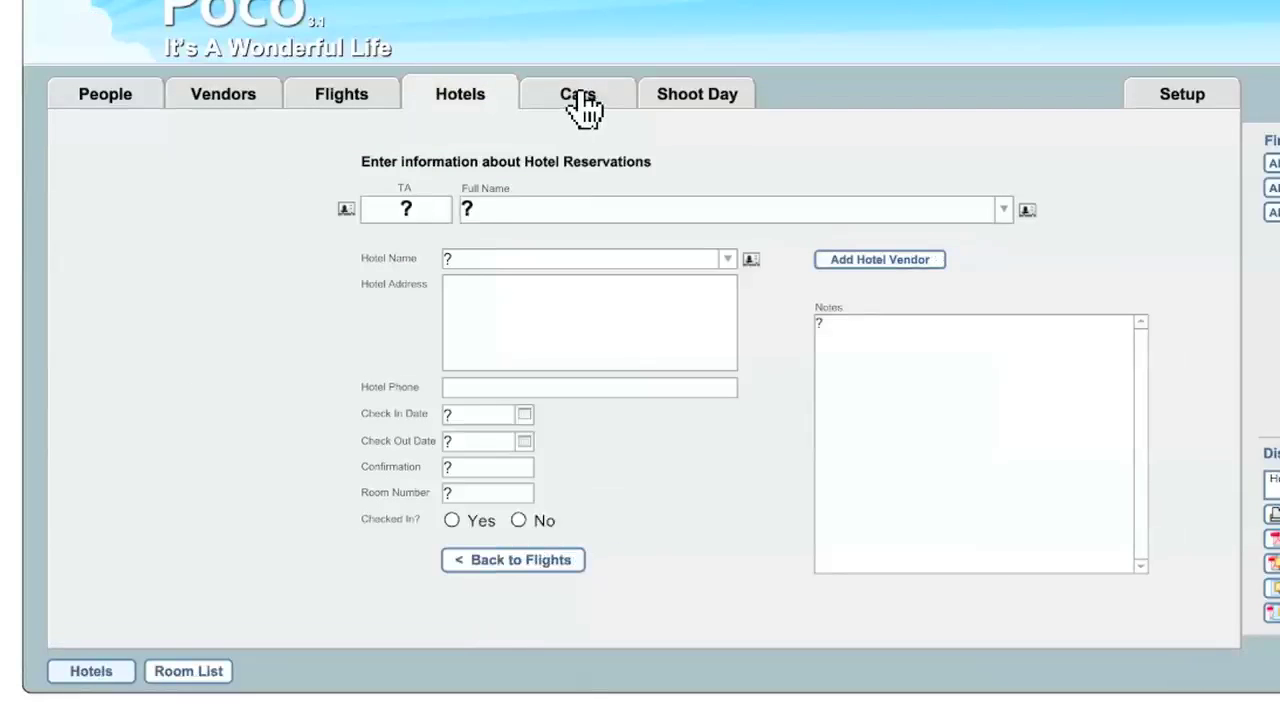
pyautogui.click(588, 104)
pyautogui.click(337, 108)
pyautogui.click(388, 411)
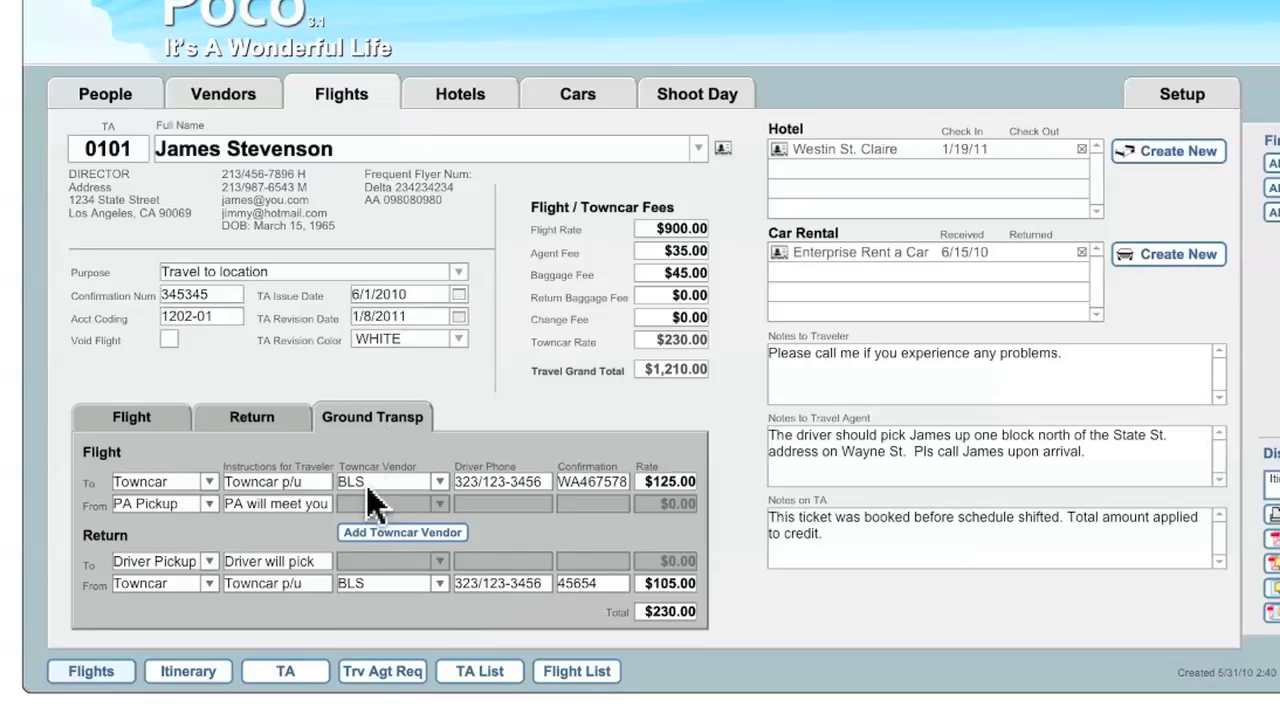
pyautogui.click(1188, 106)
pyautogui.click(729, 142)
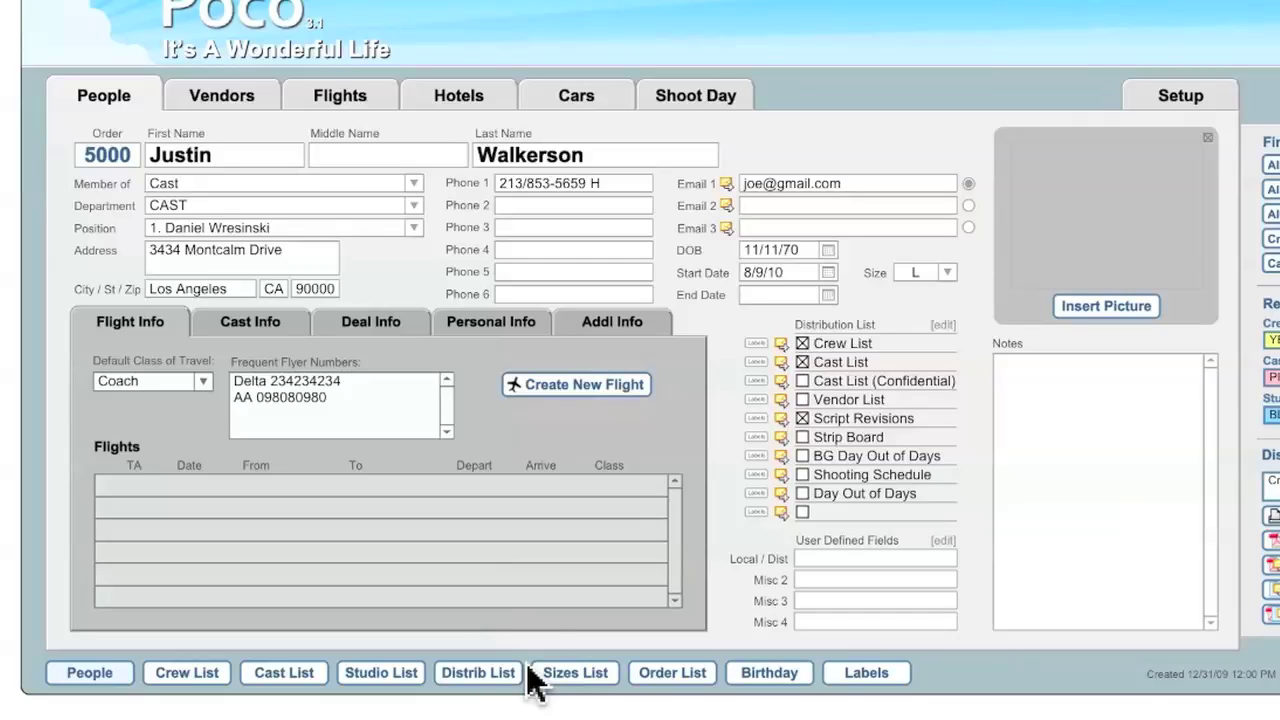
# - Review the Crew List report and its Crew List layout variants, then go back to Setup
pyautogui.click(190, 672)
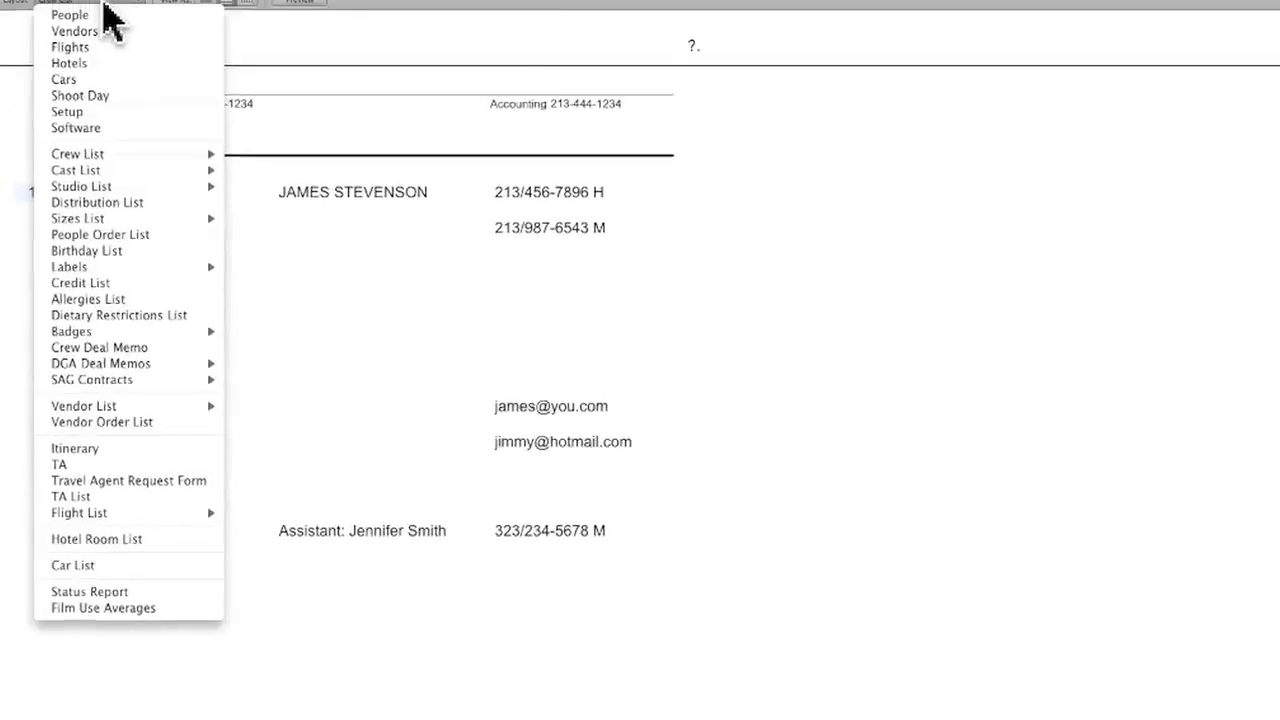
pyautogui.moveTo(125, 193)
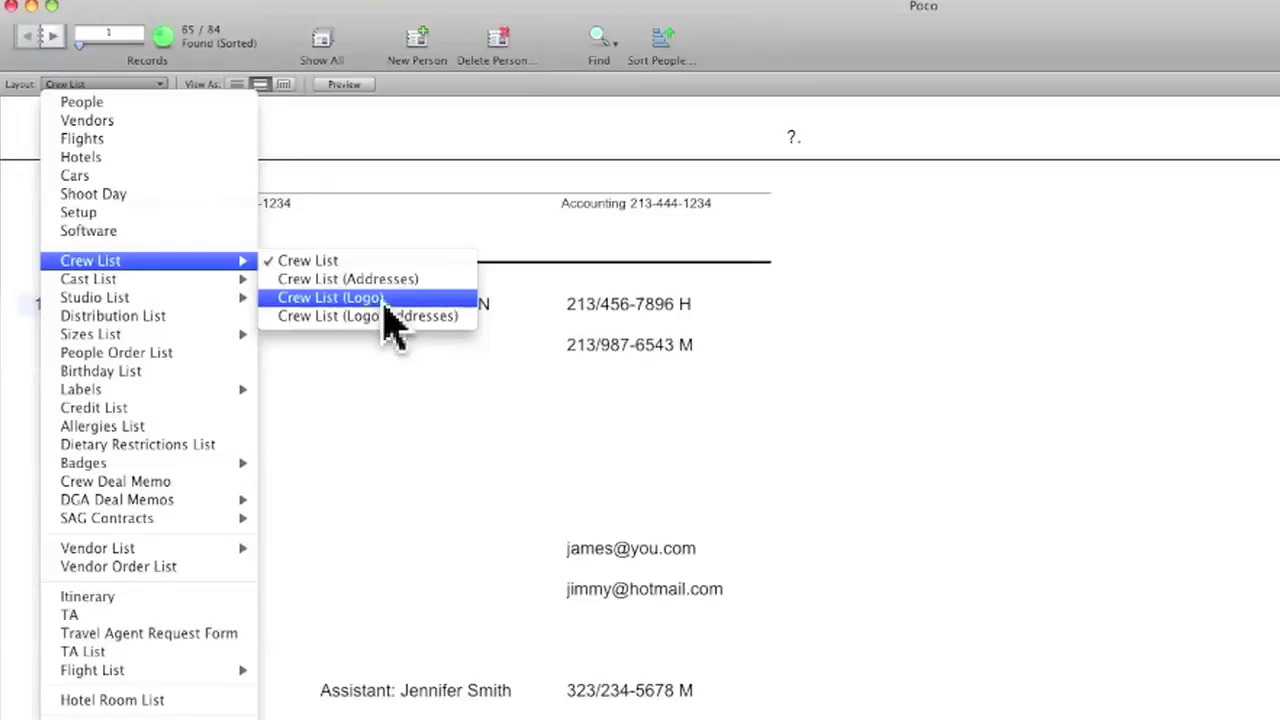
pyautogui.click(390, 405)
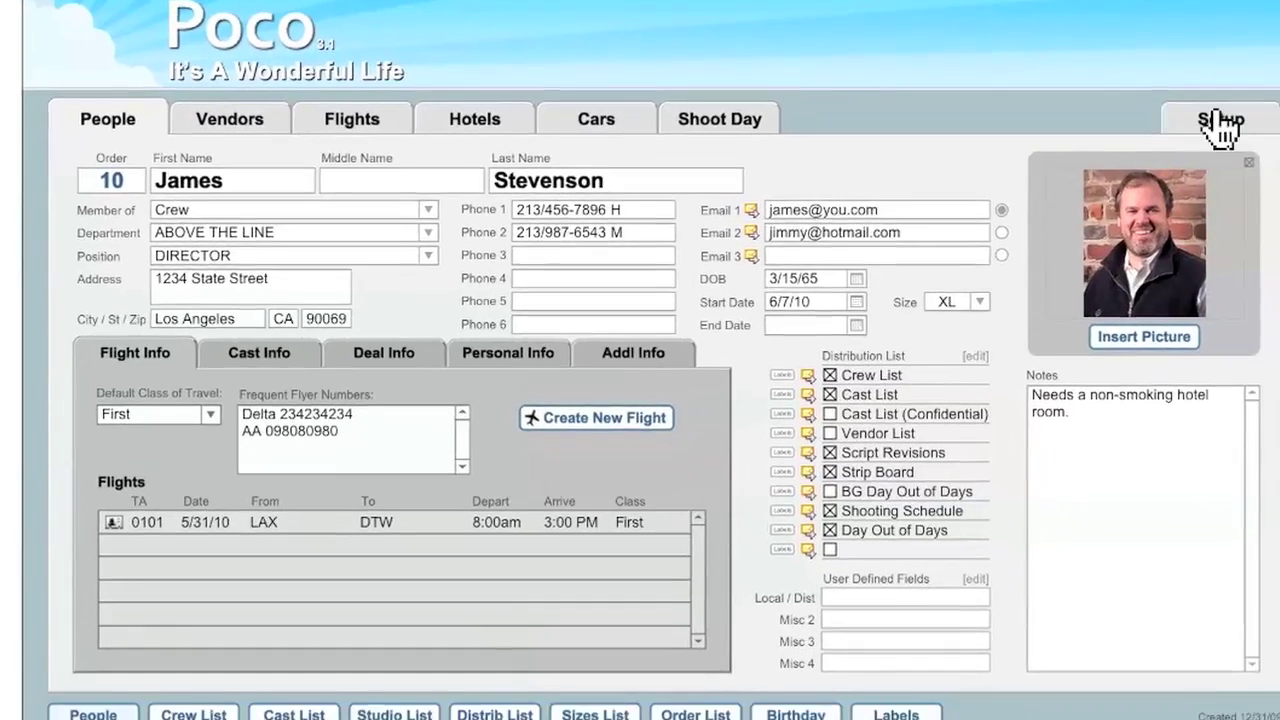
pyautogui.click(1234, 123)
# - Under Advanced Button / Layout Connections, link the Crew List button to Crew List (Logo)
pyautogui.click(725, 147)
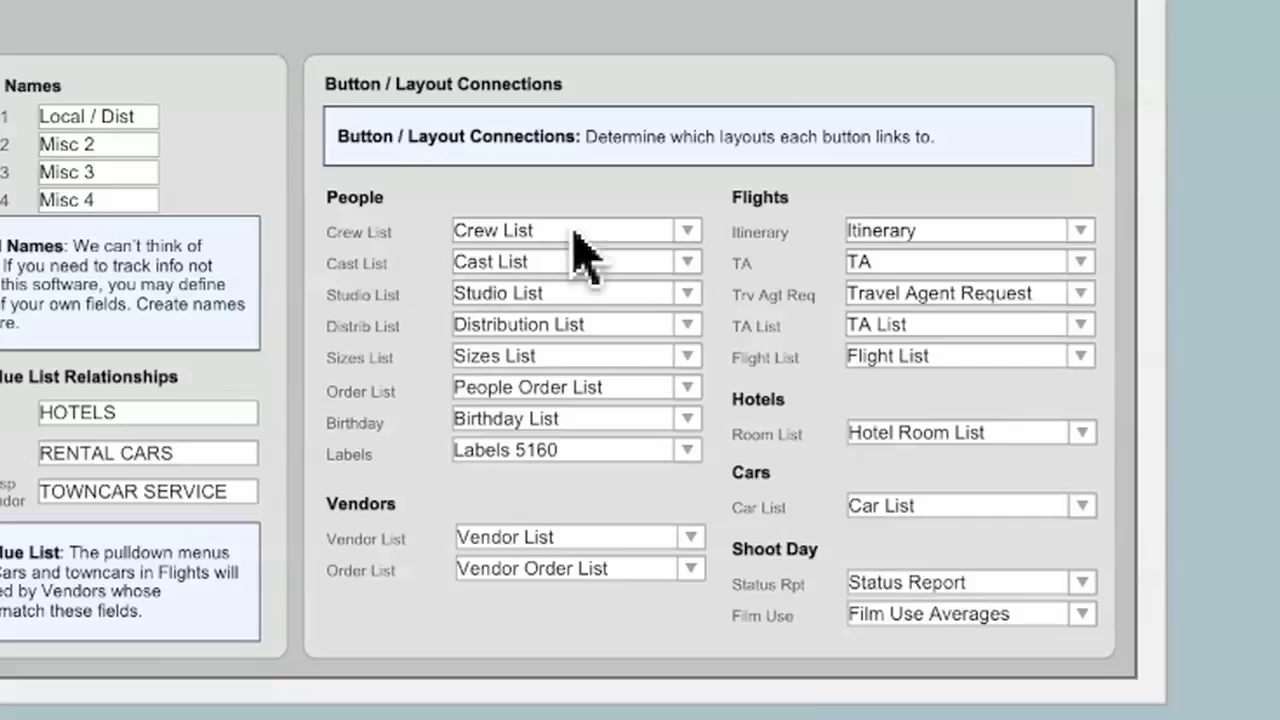
pyautogui.click(686, 231)
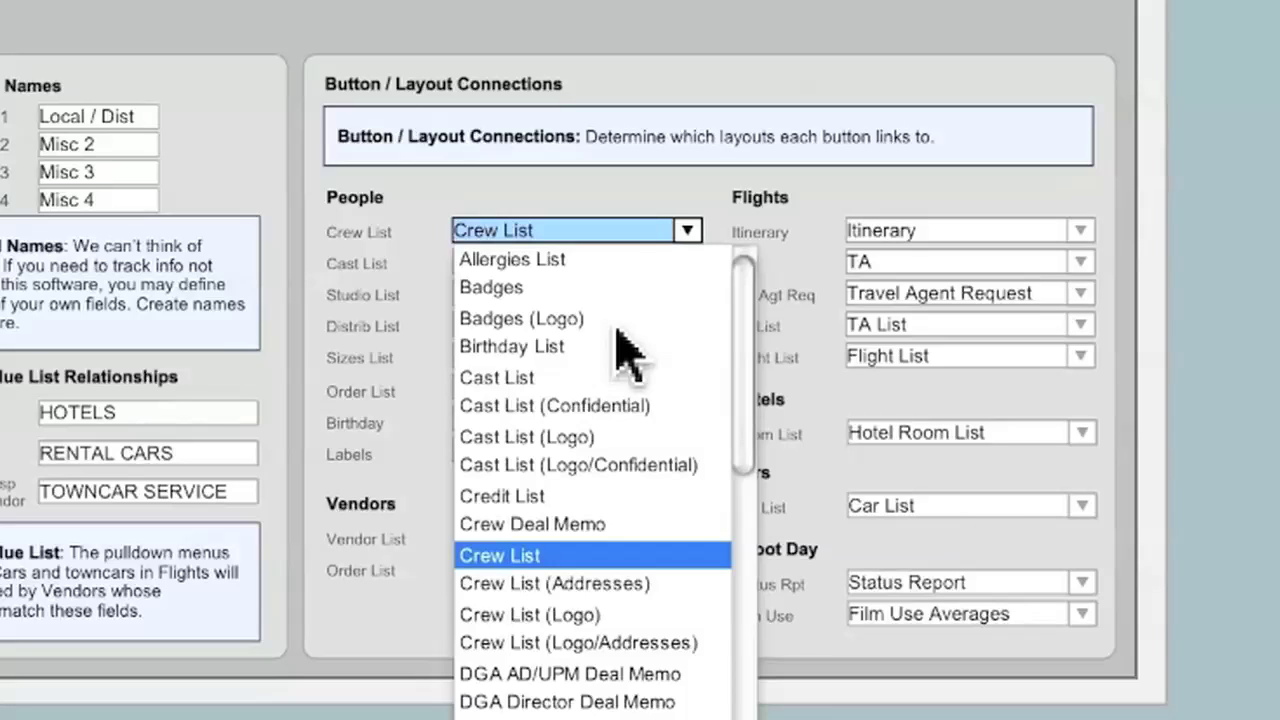
pyautogui.click(360, 283)
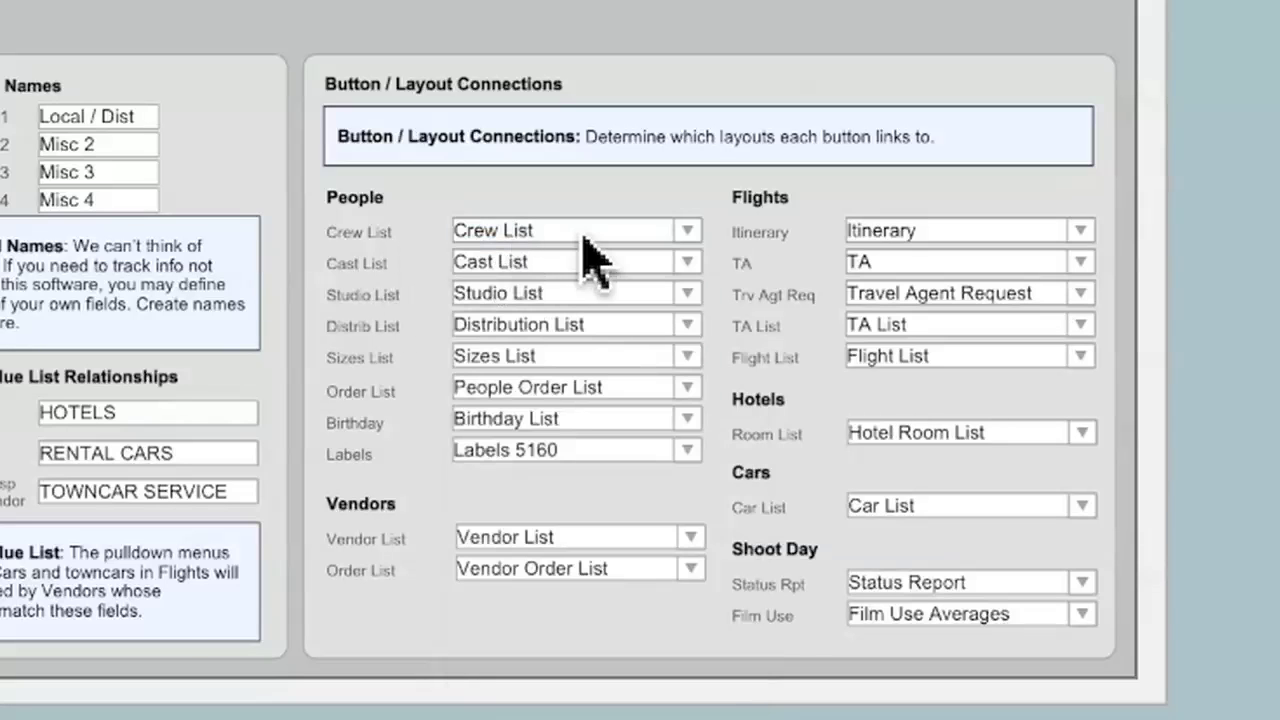
pyautogui.click(688, 231)
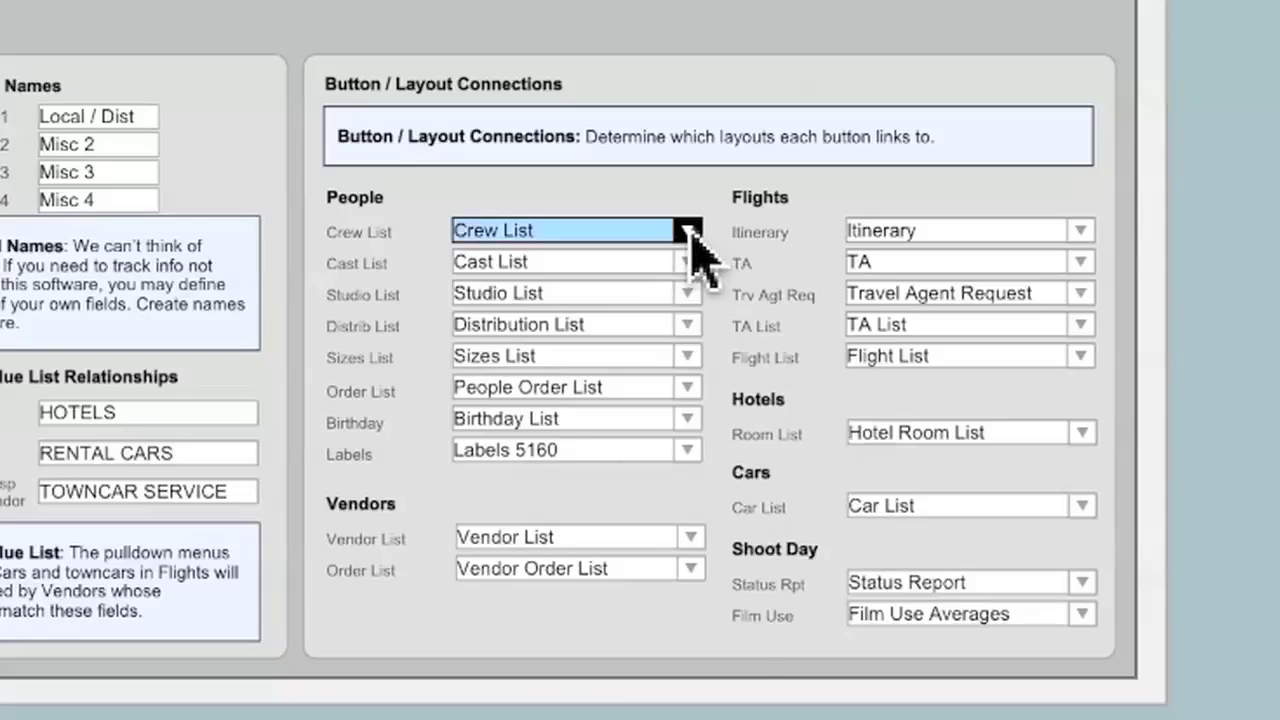
pyautogui.press('Escape')
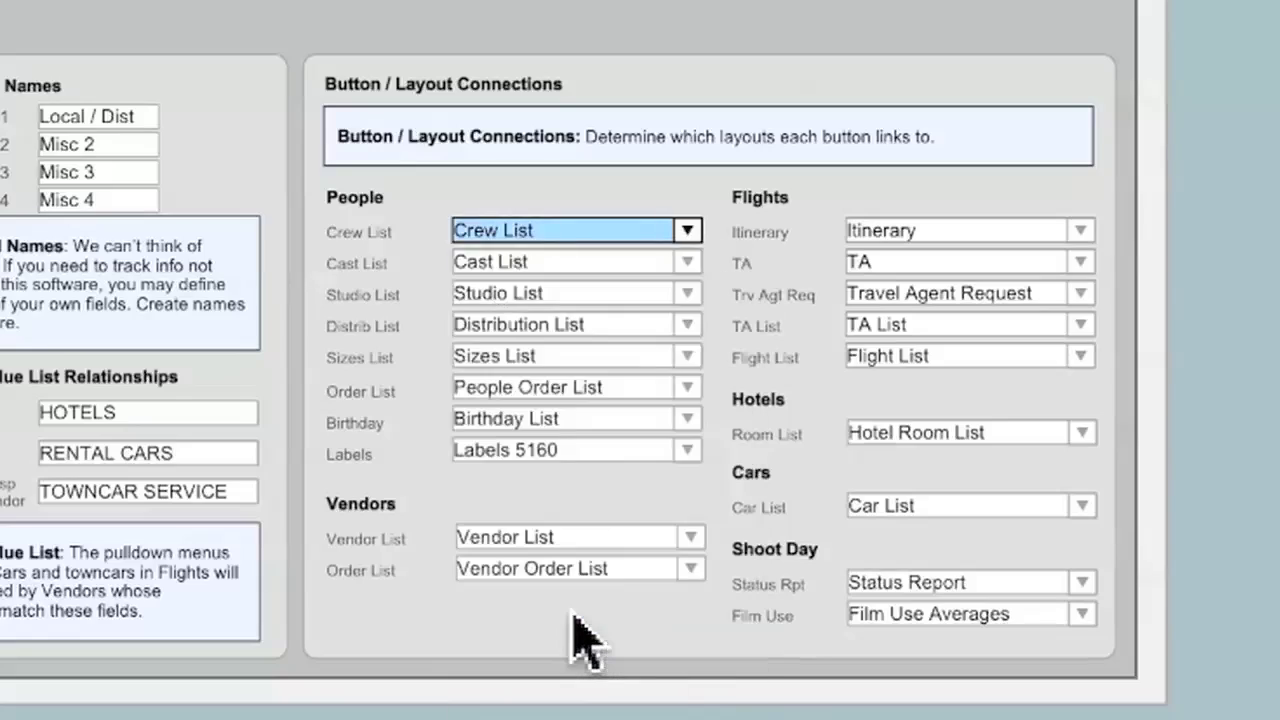
pyautogui.press('Tab')
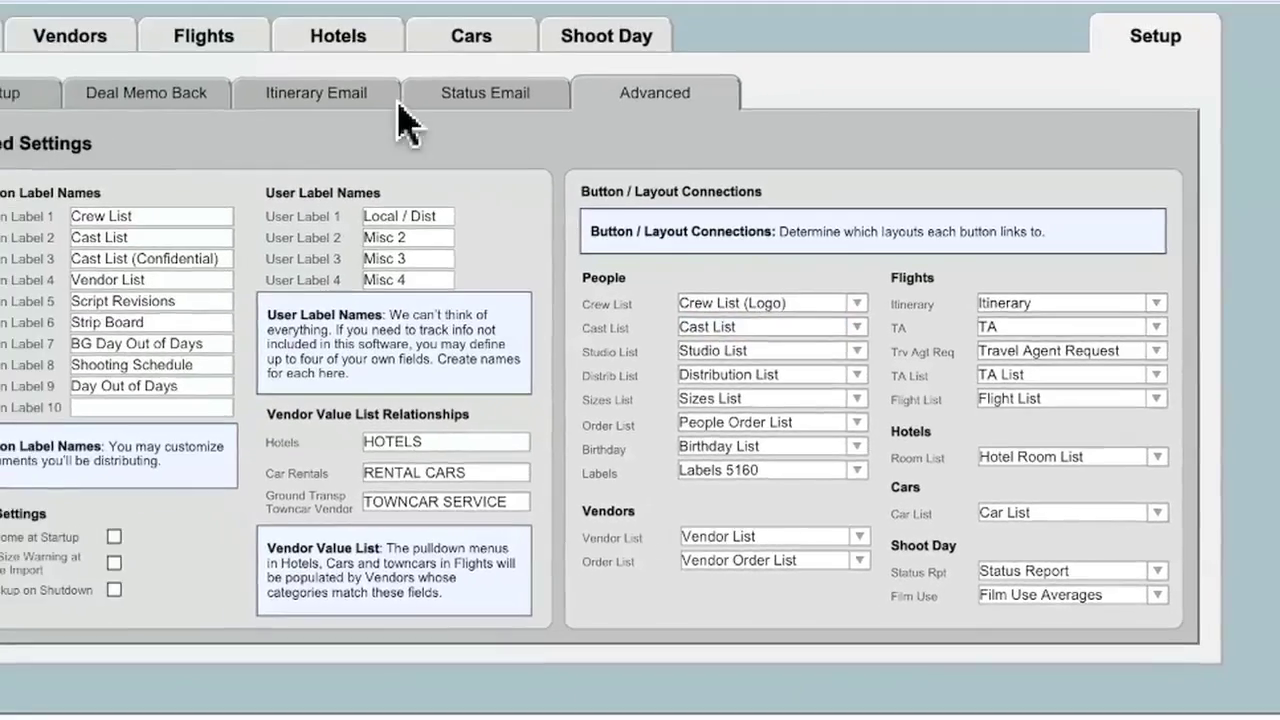
pyautogui.click(45, 88)
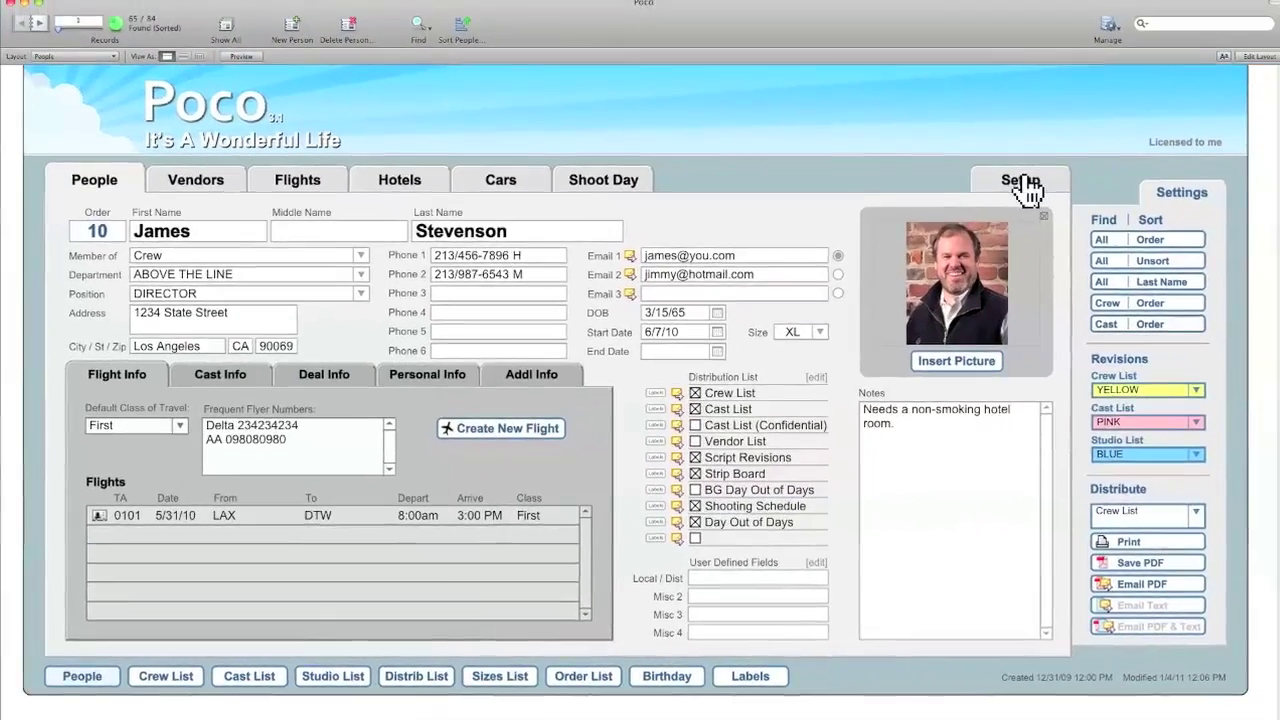
# - Return to Setup's Show Setup page showing the It's A Wonderful Life header info
pyautogui.click(1090, 152)
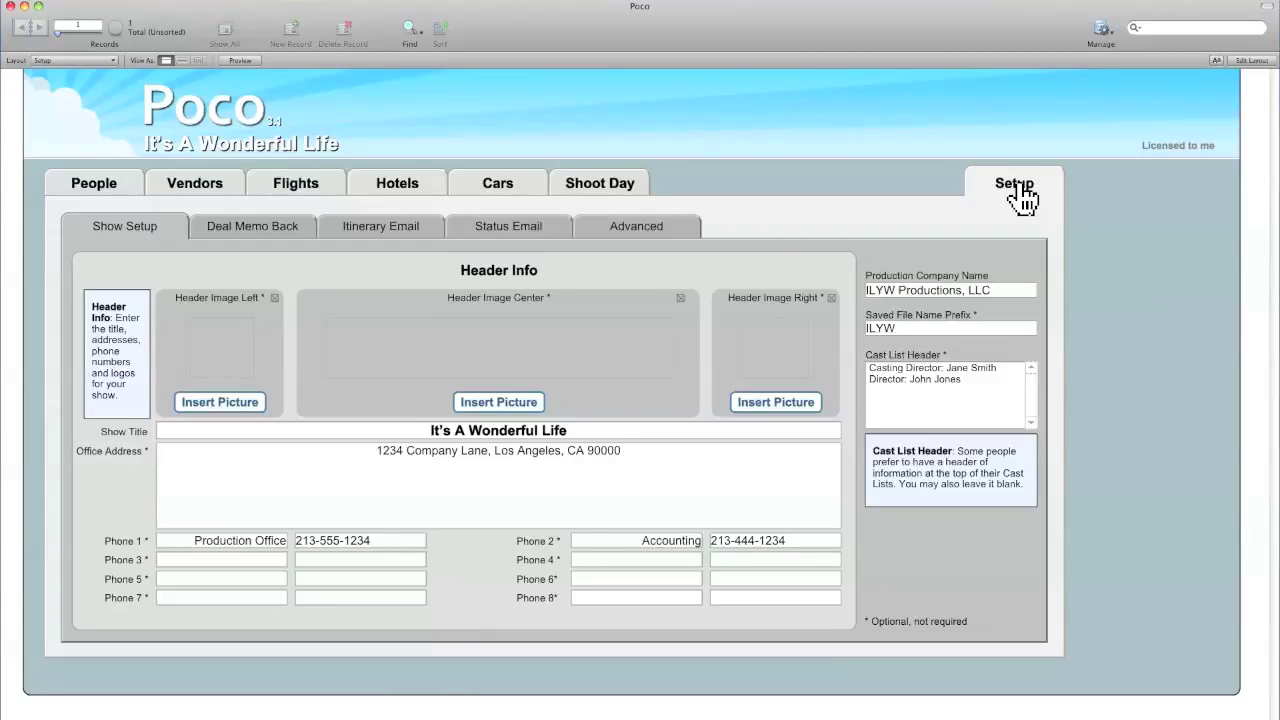